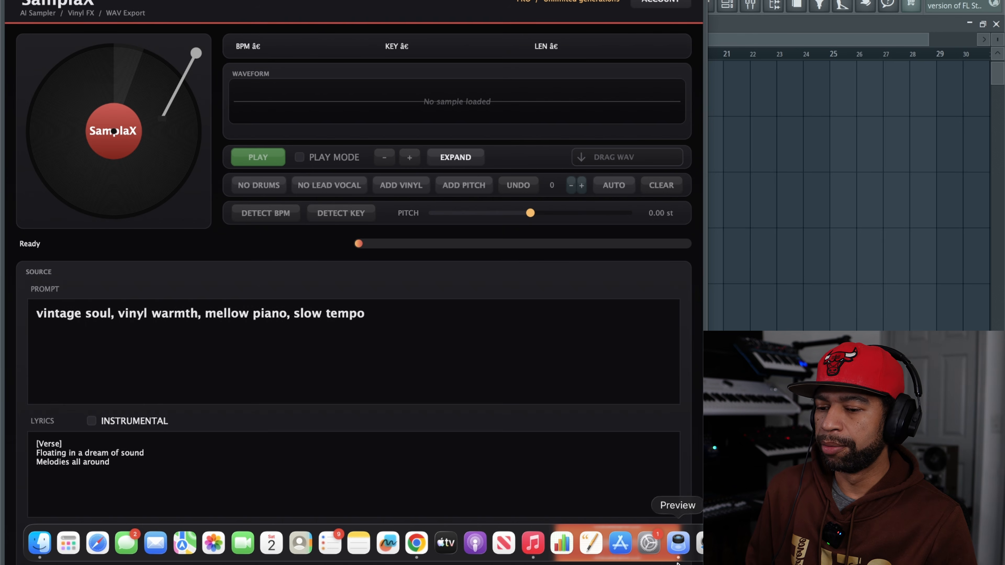
Step: Switch to Chrome and browse the Sampla site from its home page to the SamplaX download options on the VST plugins page
{"action": "left_click", "coordinate": [417, 544]}
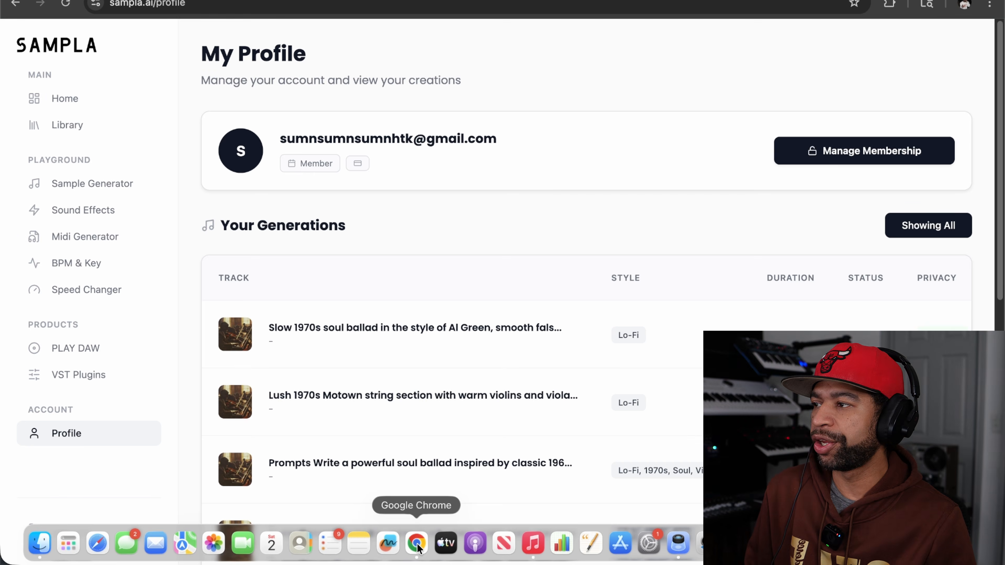
{"action": "left_click", "coordinate": [73, 99]}
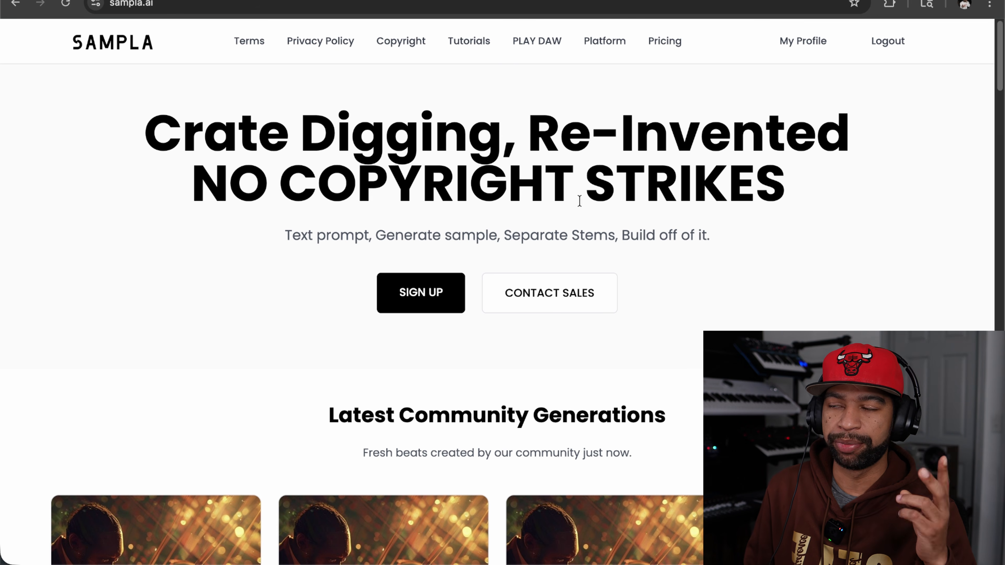
{"action": "left_click", "coordinate": [798, 50]}
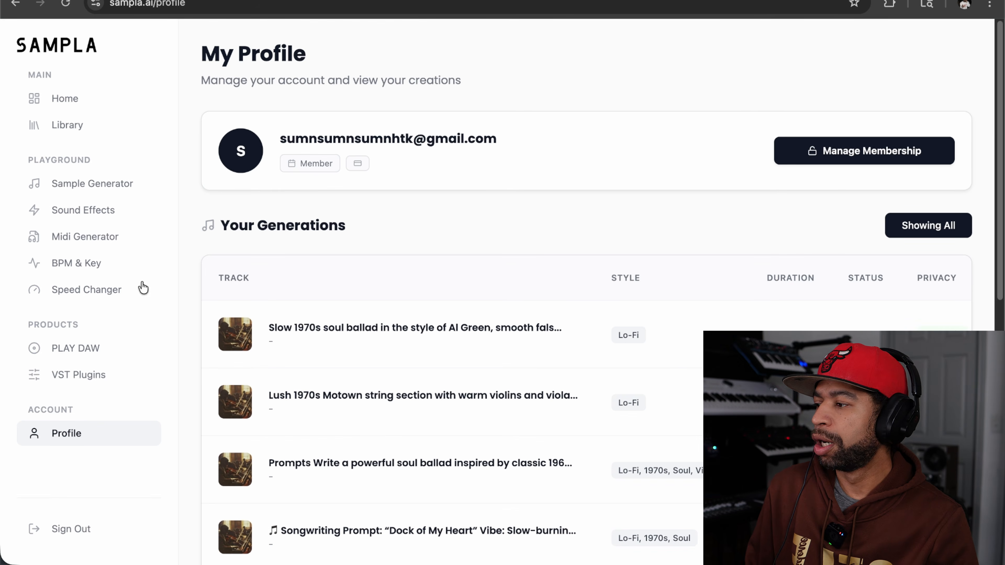
{"action": "left_click", "coordinate": [96, 375]}
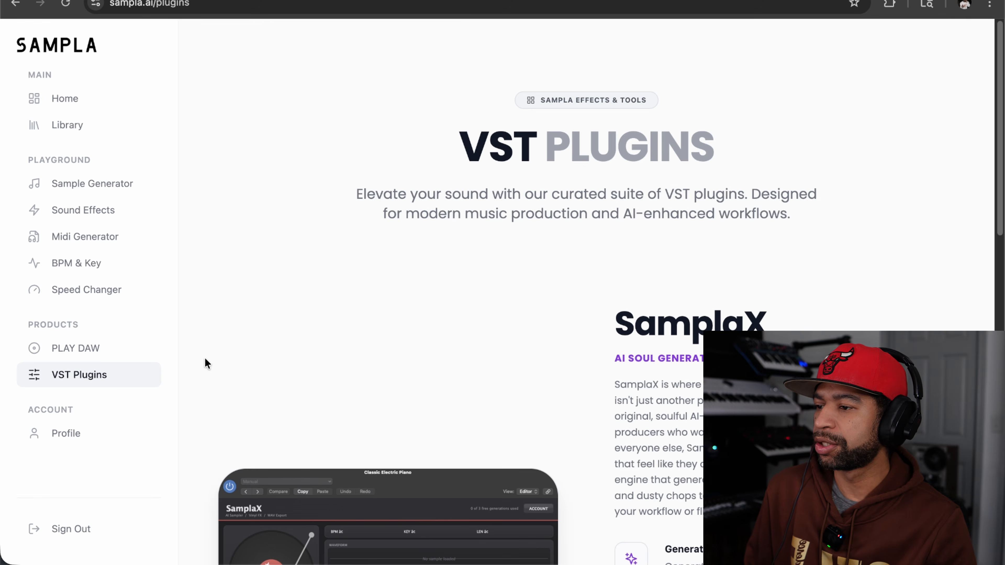
{"action": "scroll", "coordinate": [368, 351], "scroll_direction": "down", "scroll_amount": 6}
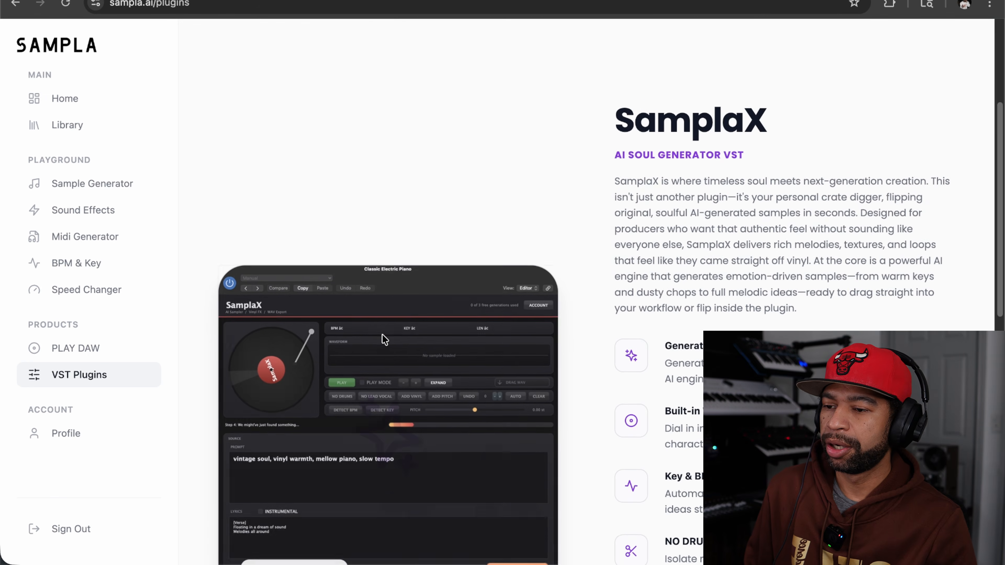
{"action": "scroll", "coordinate": [391, 336], "scroll_direction": "down", "scroll_amount": 11}
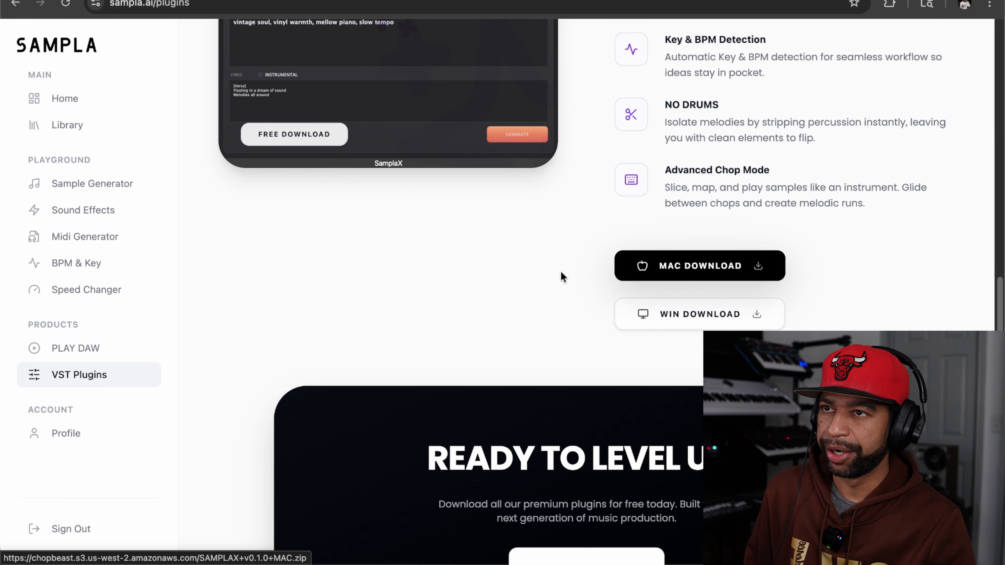
{"action": "mouse_move", "coordinate": [589, 563]}
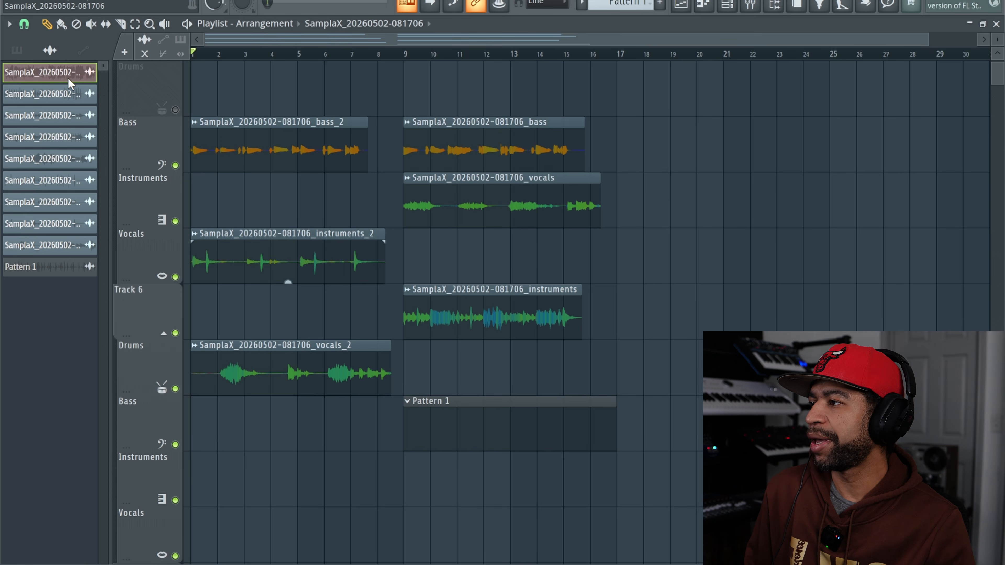
{"action": "left_click", "coordinate": [50, 71]}
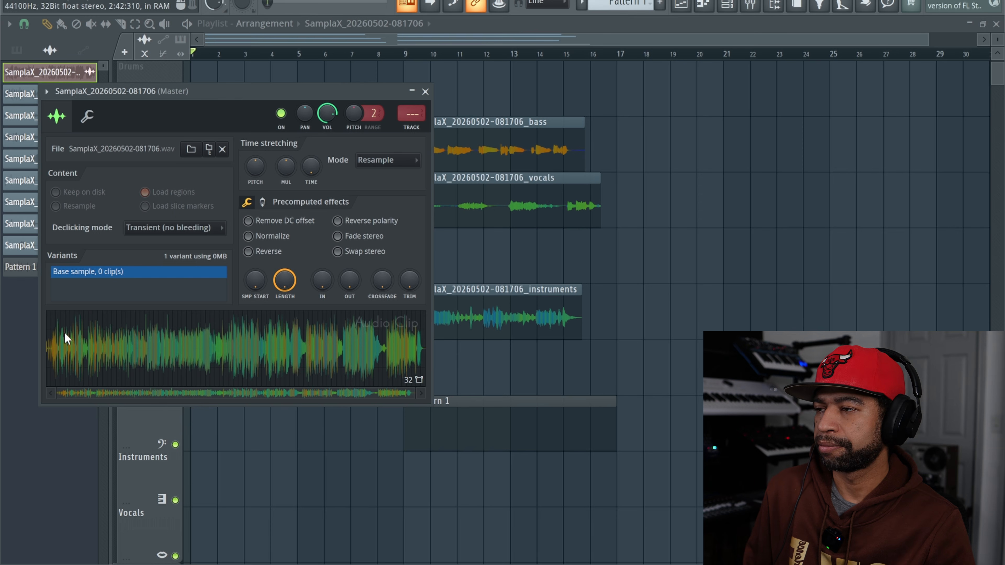
{"action": "left_click_drag", "start_coordinate": [297, 93], "coordinate": [339, 54]}
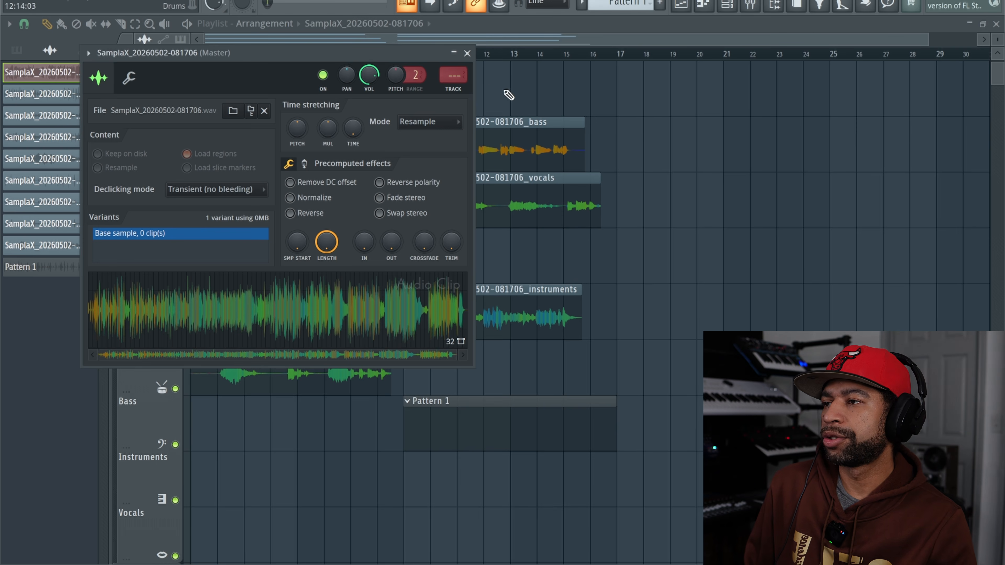
{"action": "left_click", "coordinate": [467, 53]}
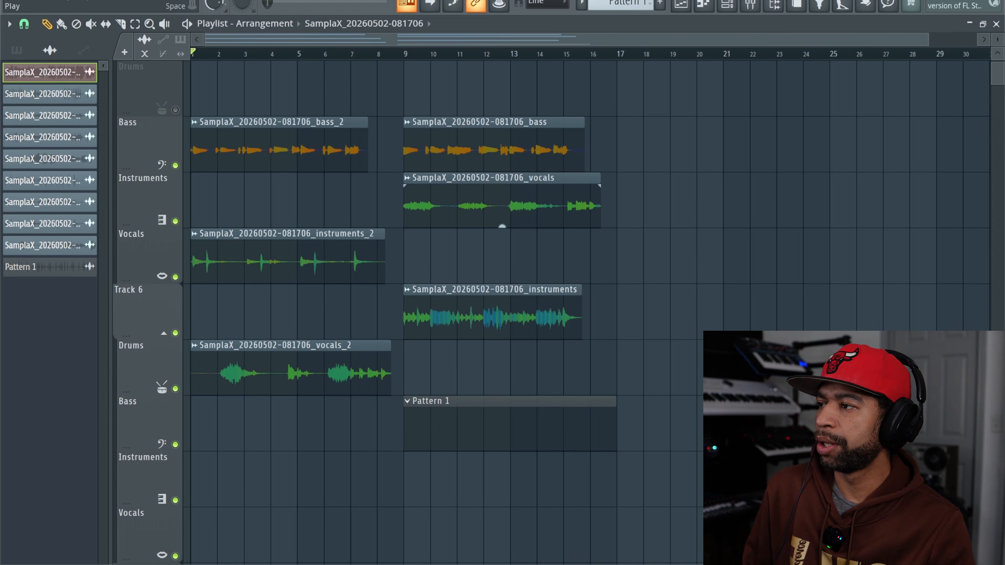
{"action": "key", "text": "space"}
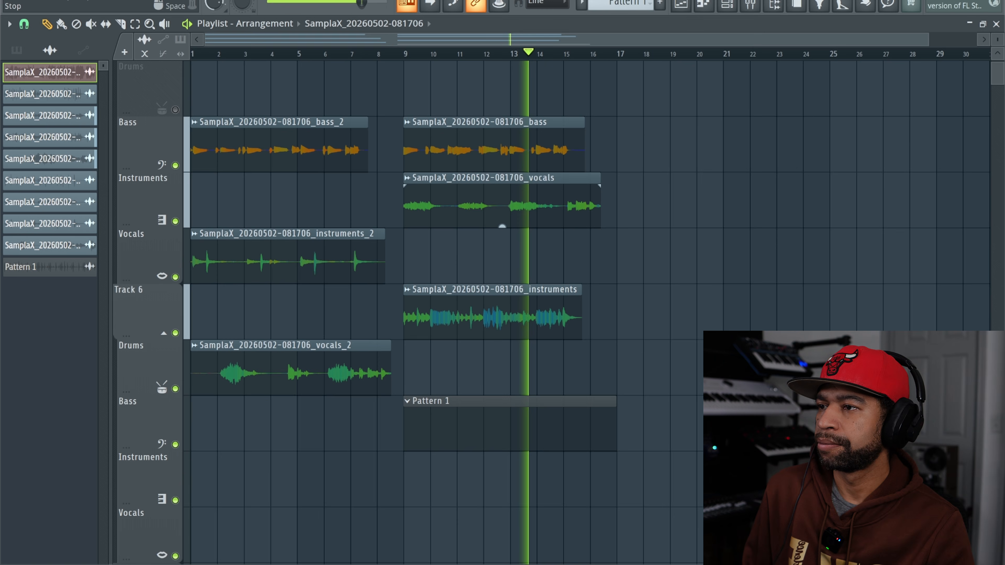
{"action": "key", "text": "space"}
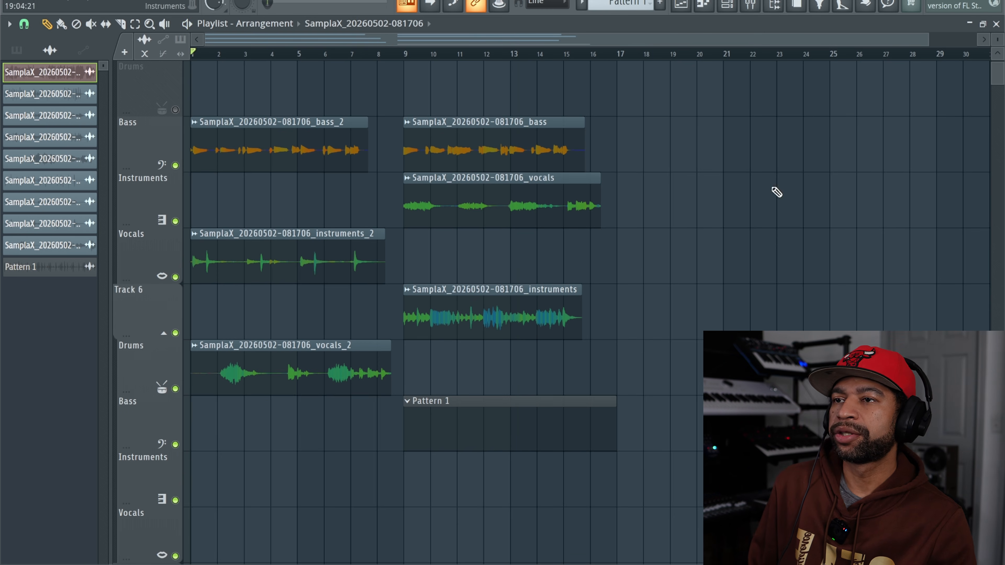
Step: Open the SamplaX plugin from its channel in the channel rack, leaving the rack closed
{"action": "left_click", "coordinate": [728, 5]}
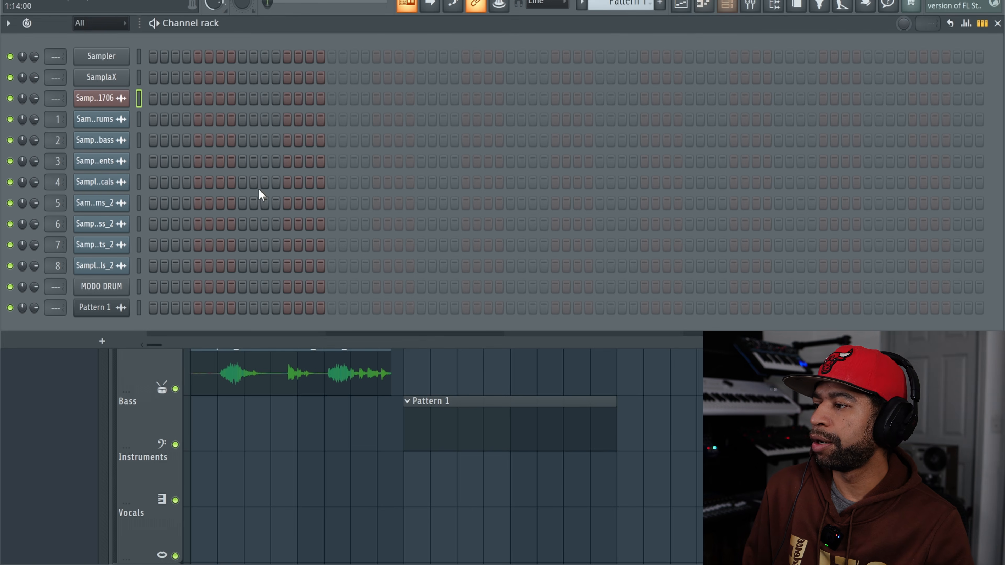
{"action": "left_click", "coordinate": [97, 77]}
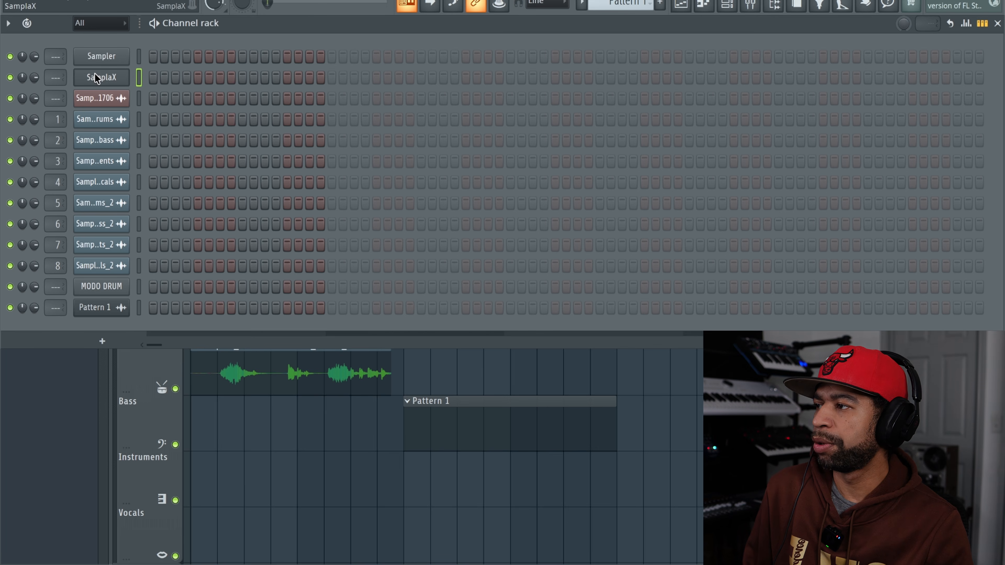
{"action": "left_click", "coordinate": [95, 75]}
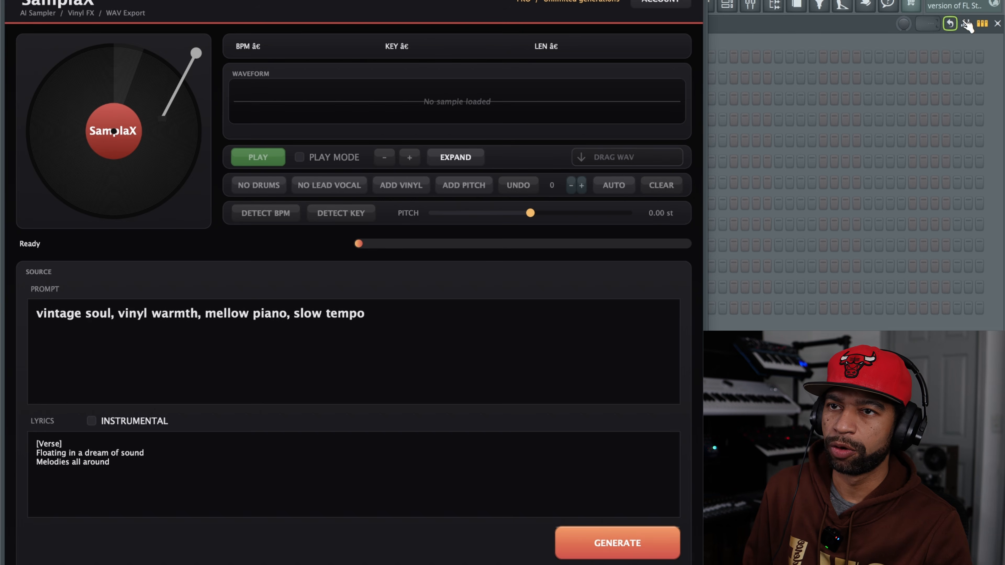
{"action": "left_click", "coordinate": [997, 24]}
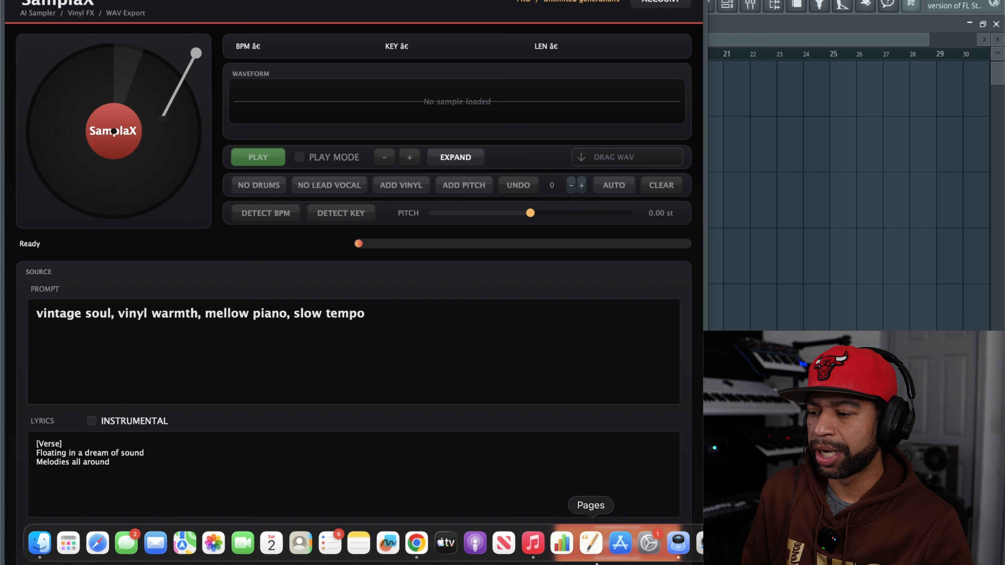
Step: Switch to Gemini in Chrome and ask for "a soulful aretha franklin song prompt script"
{"action": "left_click", "coordinate": [426, 547]}
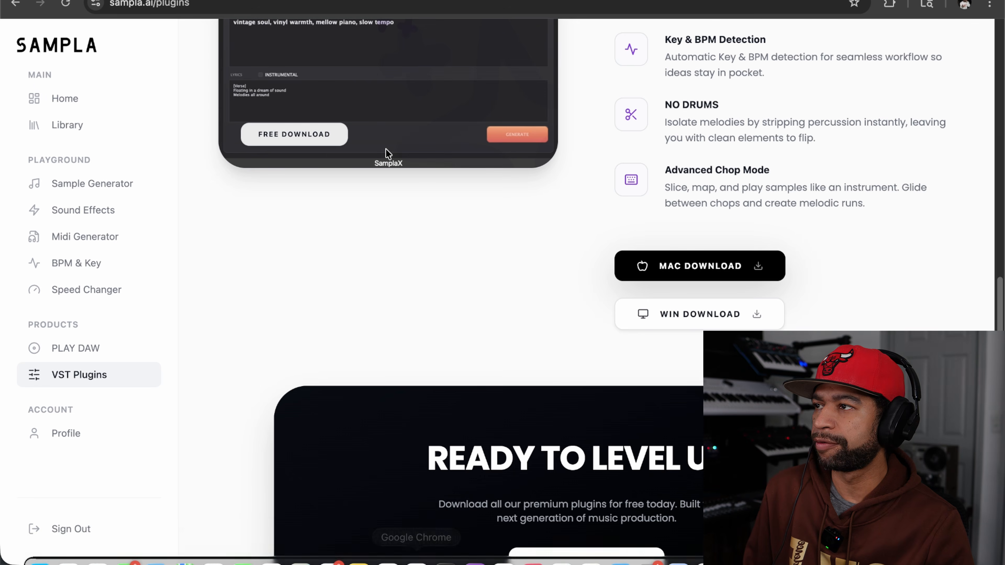
{"action": "left_click", "coordinate": [368, 0]}
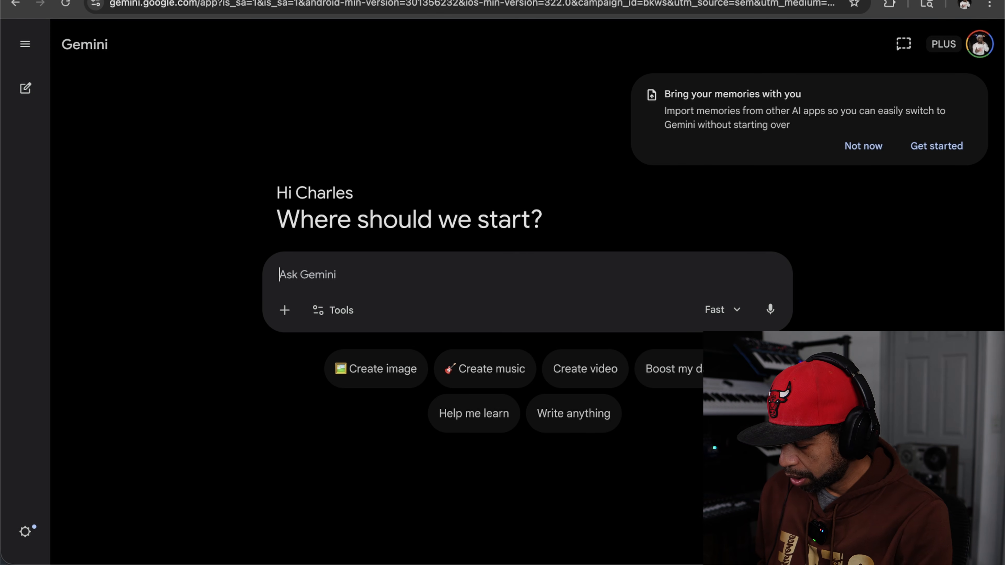
{"action": "type", "text": "a"}
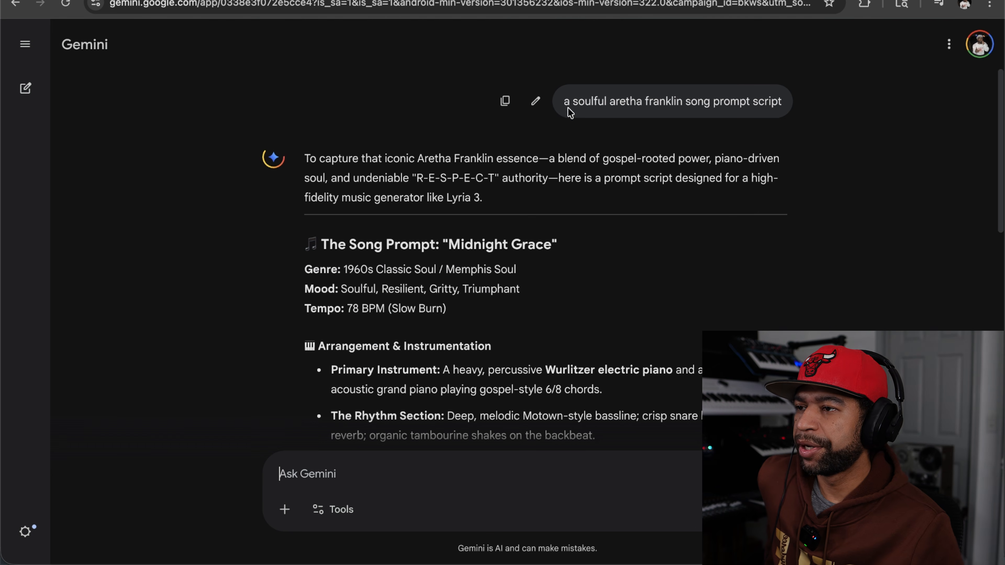
Step: Copy the Arrangement & Instrumentation text from Primary Instrument through Backing Vocals in the "Midnight Grace" song prompt
{"action": "scroll", "coordinate": [612, 284], "scroll_direction": "down", "scroll_amount": 1}
{"action": "scroll", "coordinate": [615, 283], "scroll_direction": "down", "scroll_amount": 2}
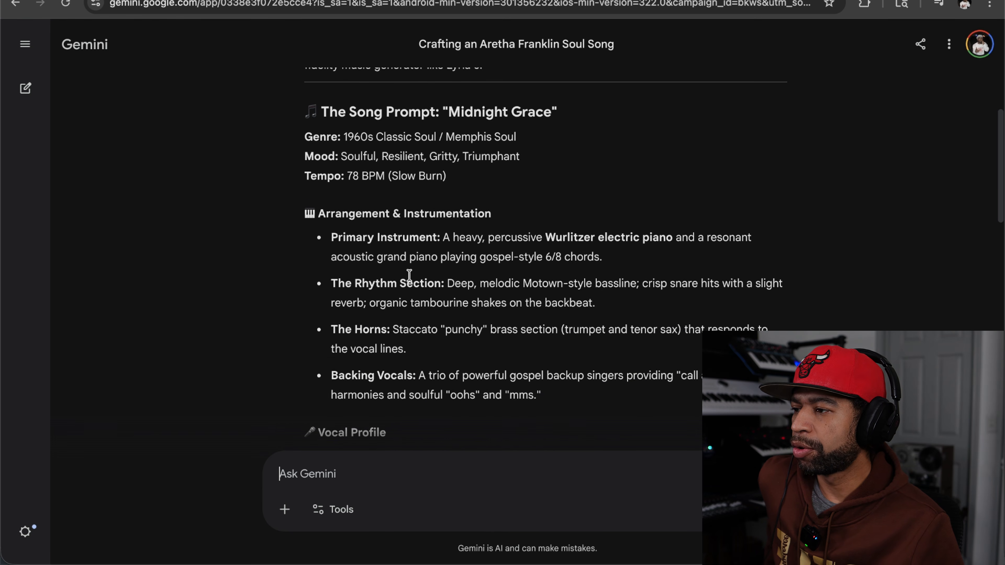
{"action": "scroll", "coordinate": [410, 275], "scroll_direction": "down", "scroll_amount": 1}
{"action": "left_click_drag", "start_coordinate": [334, 235], "coordinate": [558, 382]}
{"action": "right_click", "coordinate": [559, 382]}
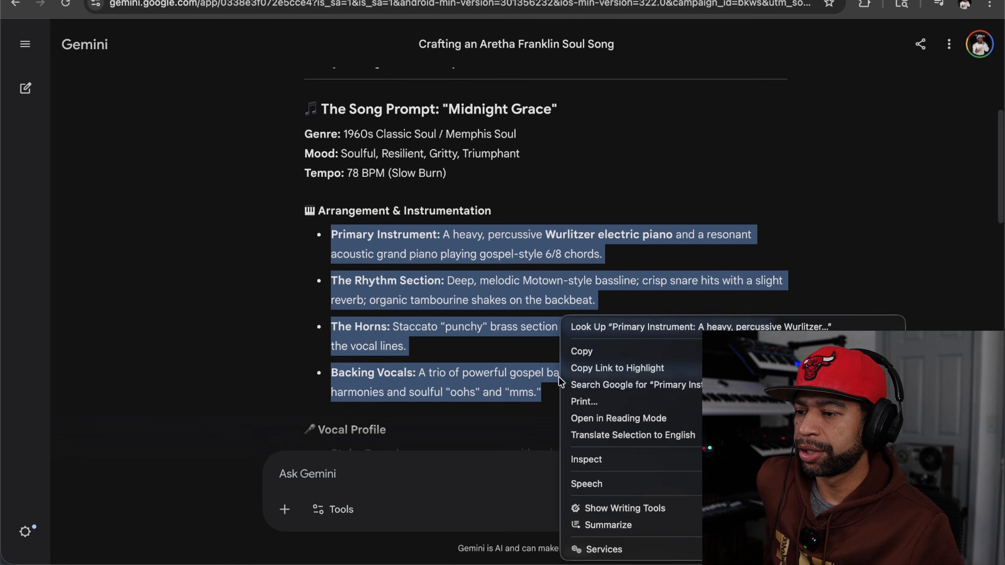
{"action": "left_click", "coordinate": [585, 352]}
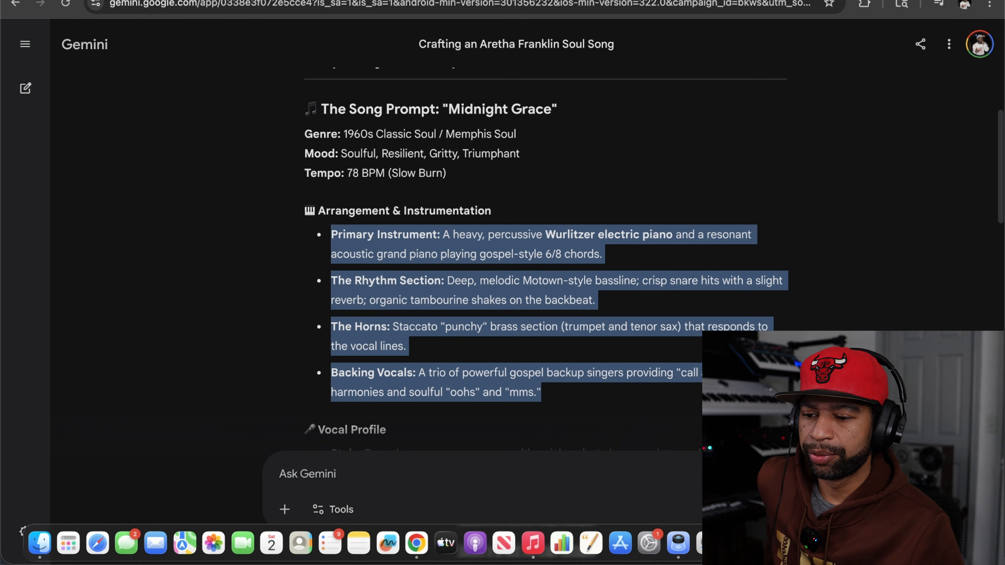
Step: Switch back to FL Studio and replace the SamplaX prompt with the copied instrumentation text
{"action": "left_click", "coordinate": [736, 543]}
{"action": "left_click", "coordinate": [380, 325]}
{"action": "key", "text": "super+a"}
{"action": "key", "text": "BackSpace"}
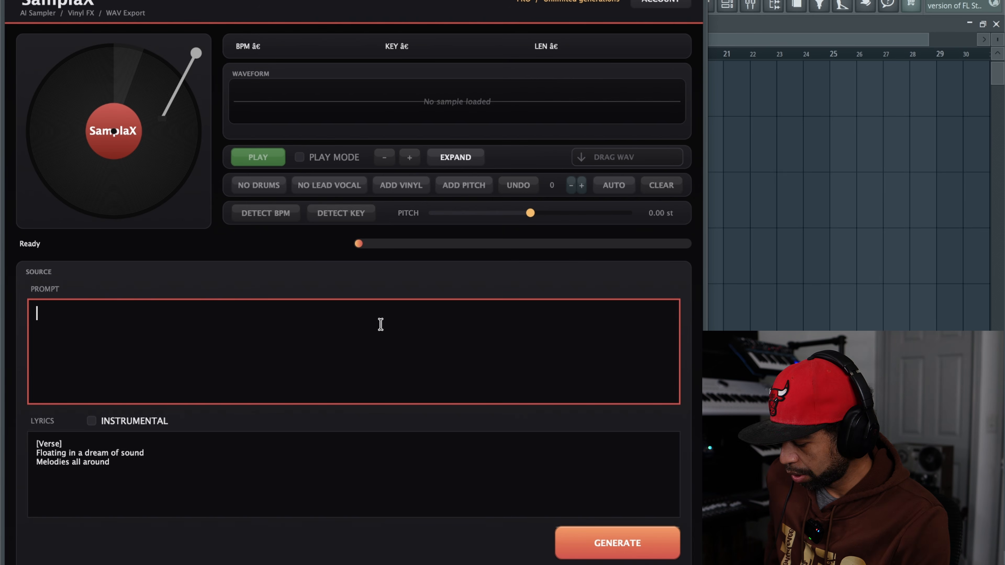
{"action": "key", "text": "super+v"}
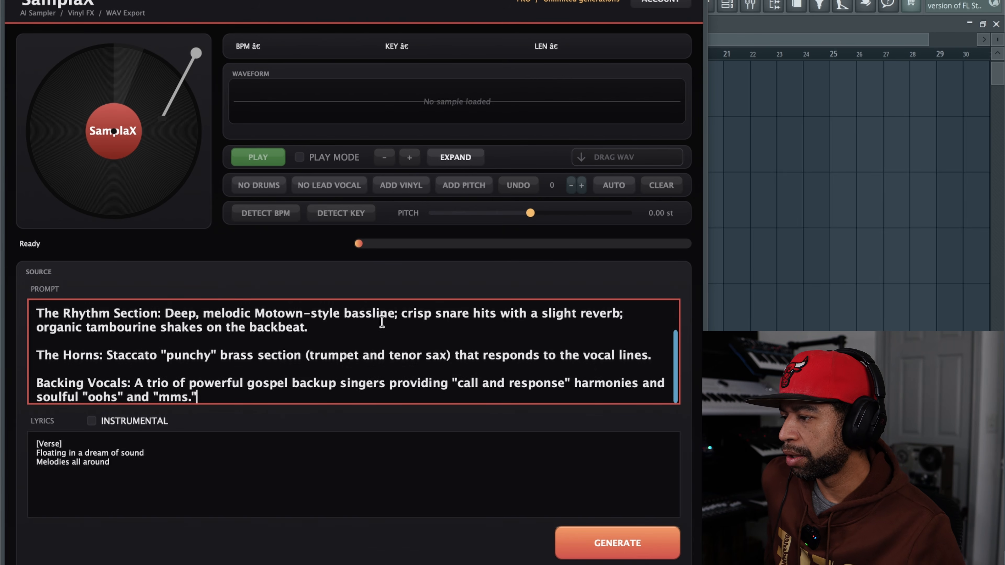
Step: Clear the default verse from the lyrics and generate the sample with the Instrumental option enabled
{"action": "left_click_drag", "start_coordinate": [137, 469], "coordinate": [37, 446]}
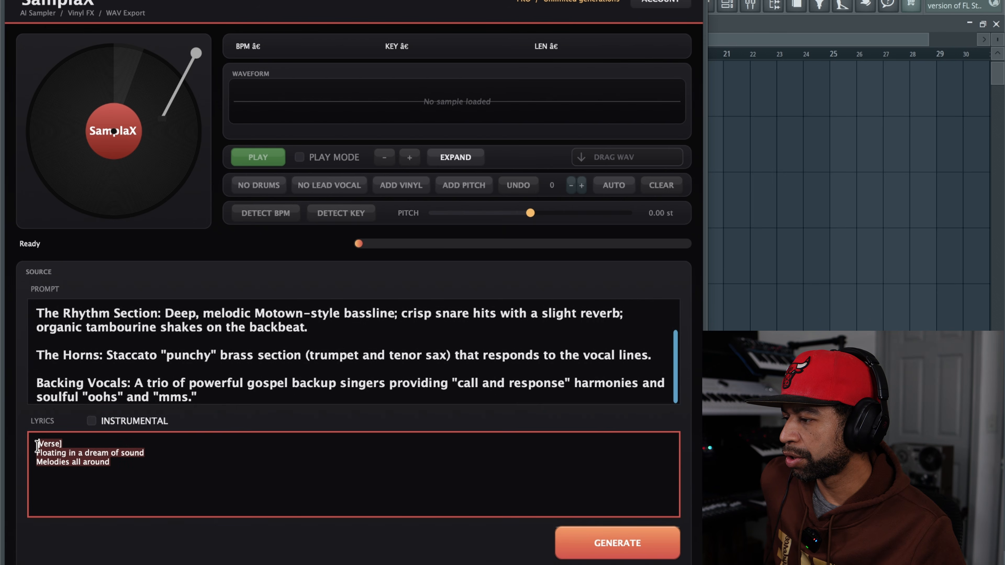
{"action": "key", "text": "BackSpace"}
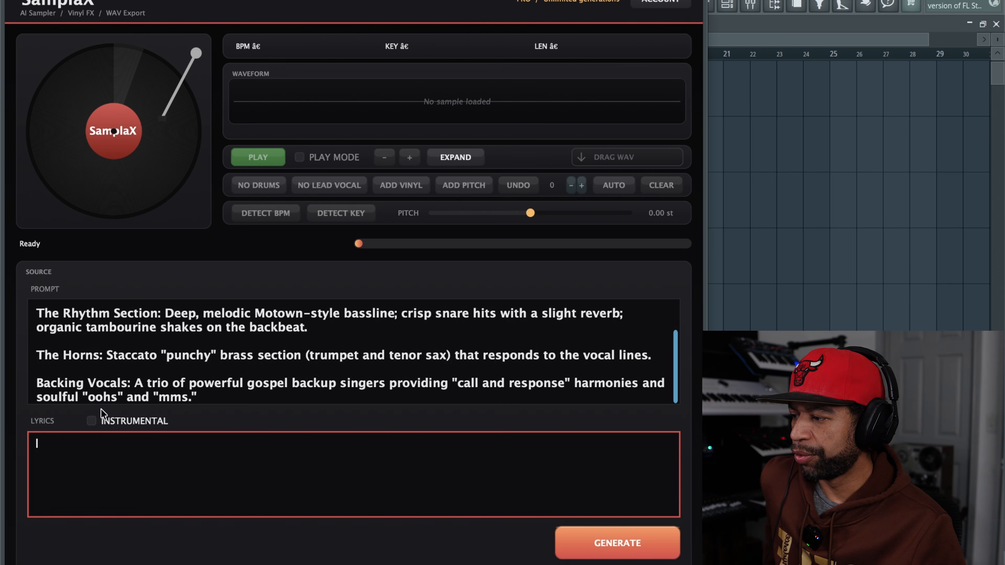
{"action": "left_click", "coordinate": [592, 530]}
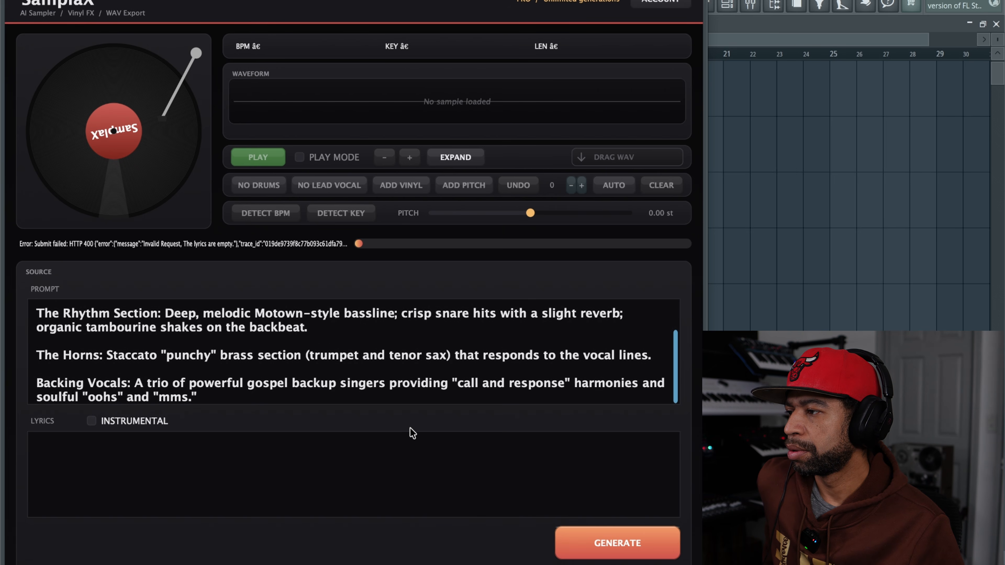
{"action": "left_click", "coordinate": [92, 421]}
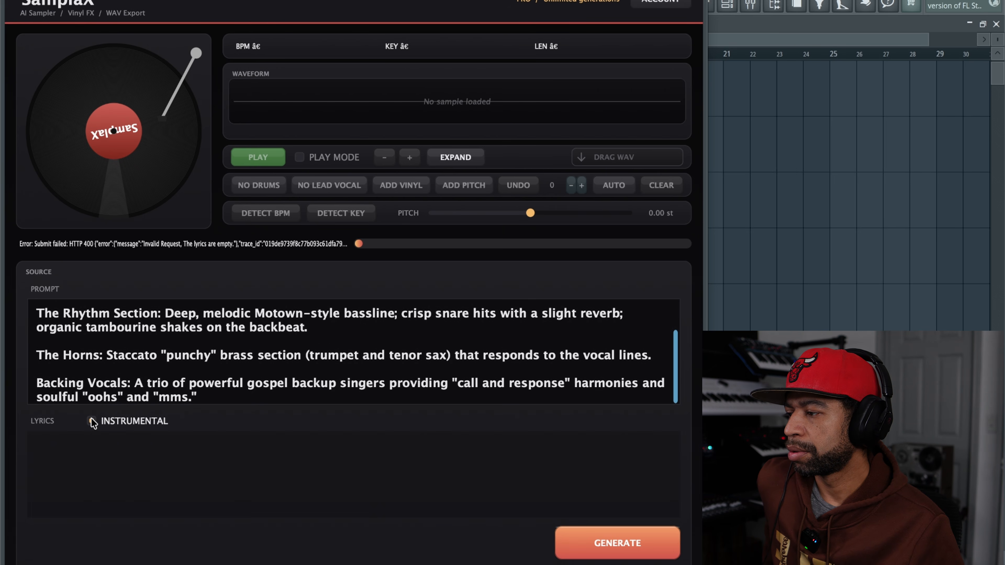
{"action": "left_click", "coordinate": [589, 531]}
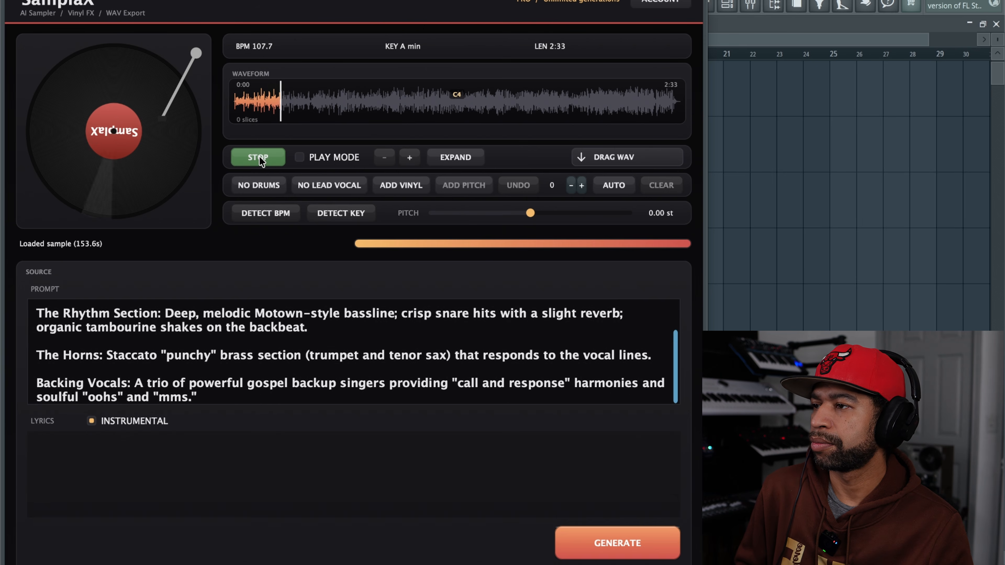
Step: Audition more of the generated sample in SamplaX, stopping playback at the end
{"action": "left_click", "coordinate": [257, 158]}
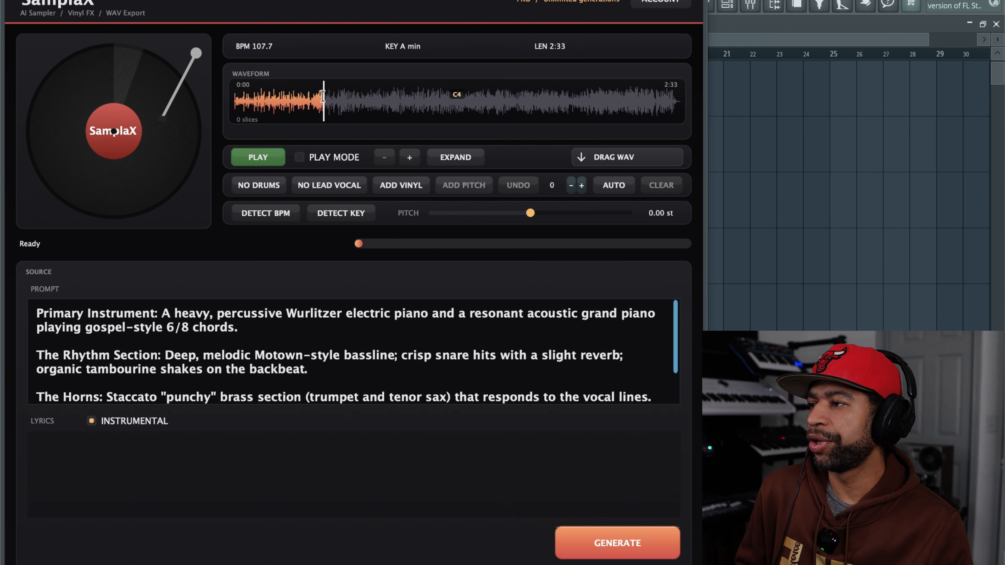
{"action": "left_click", "coordinate": [266, 160]}
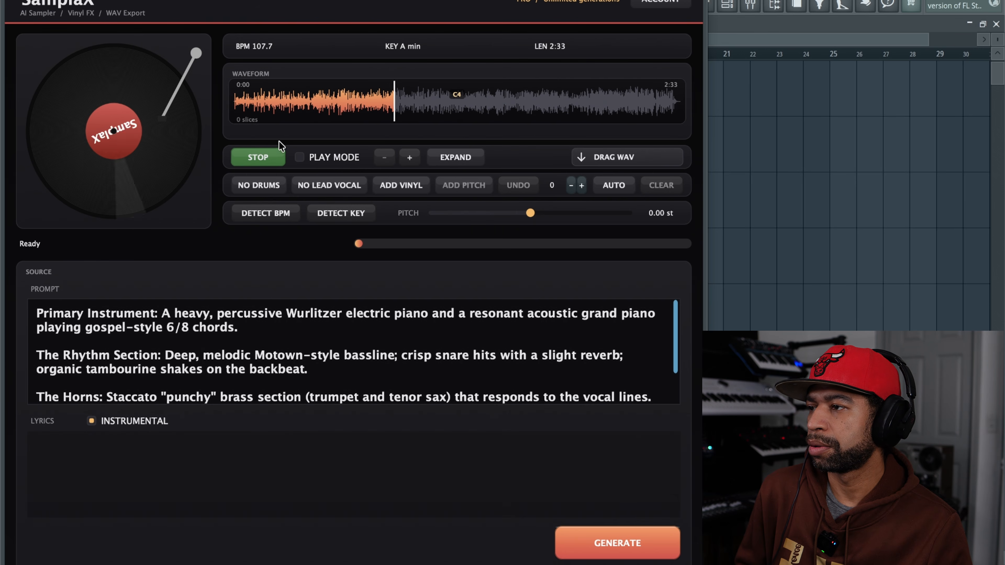
{"action": "left_click", "coordinate": [261, 159]}
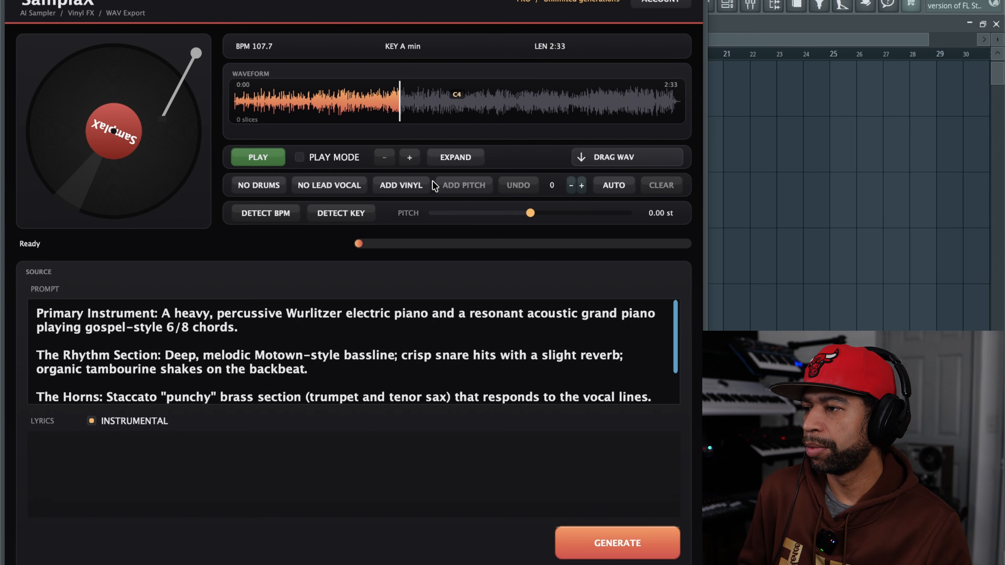
Step: Remove the drums from the generated sample and audition it briefly
{"action": "left_click", "coordinate": [266, 186]}
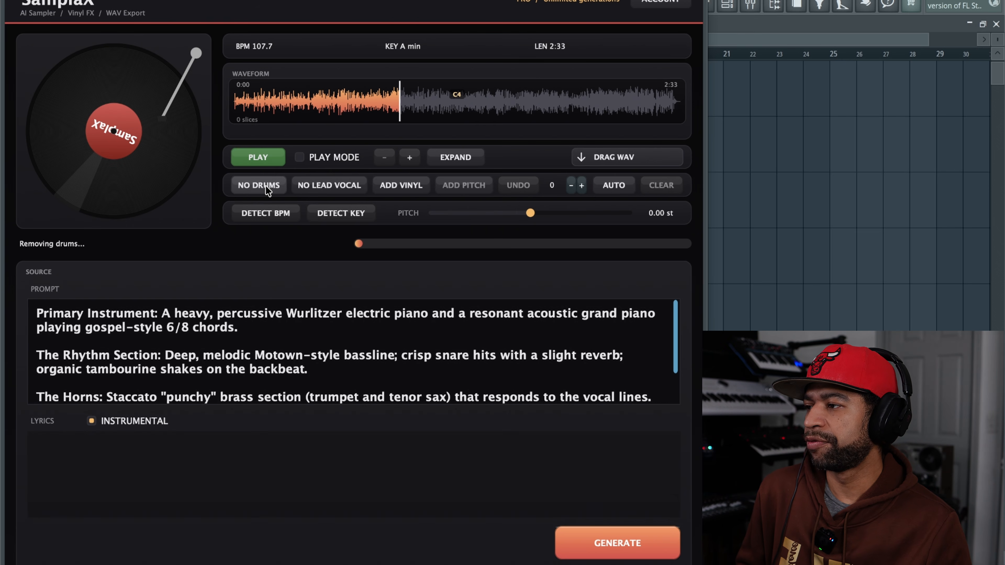
{"action": "left_click", "coordinate": [264, 159]}
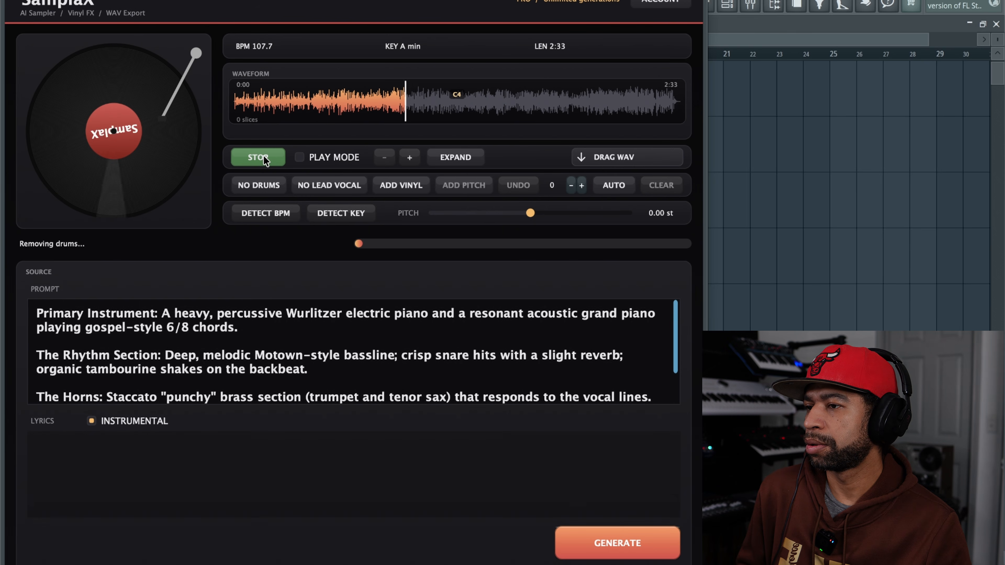
{"action": "left_click", "coordinate": [264, 158]}
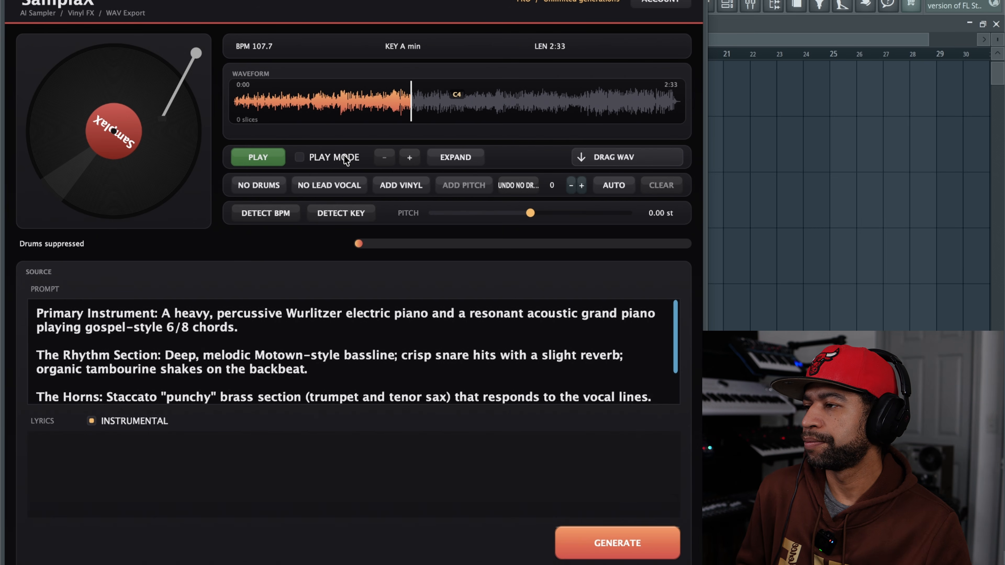
Step: Audition the drumless sample, then undo the drum removal and play the restored version for comparison
{"action": "left_click", "coordinate": [263, 159]}
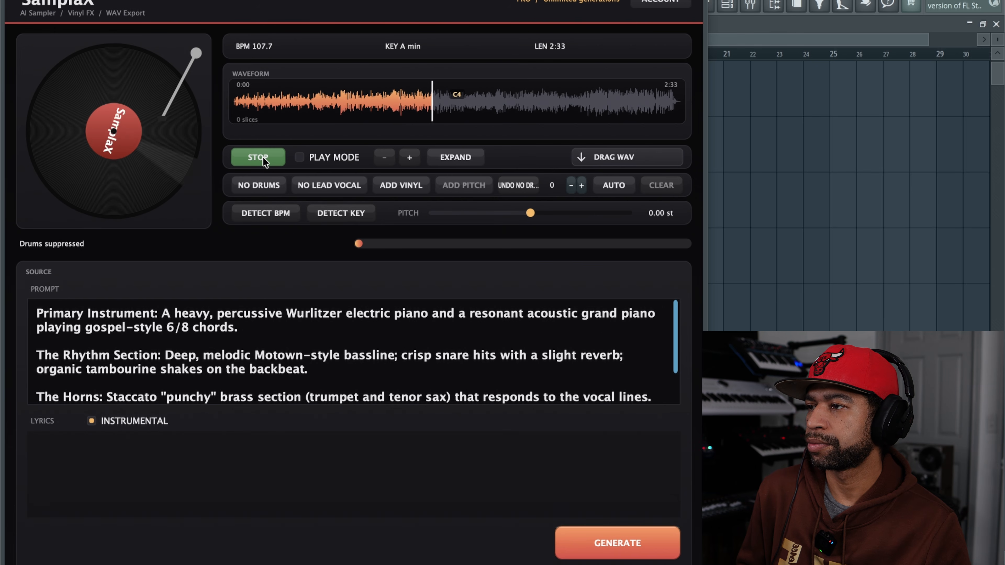
{"action": "left_click", "coordinate": [263, 160]}
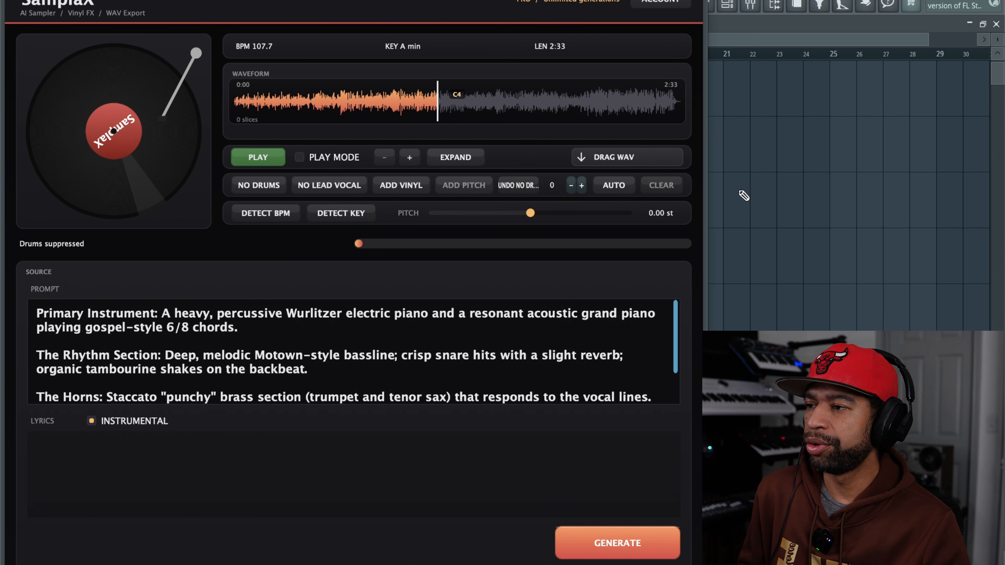
{"action": "left_click", "coordinate": [523, 185]}
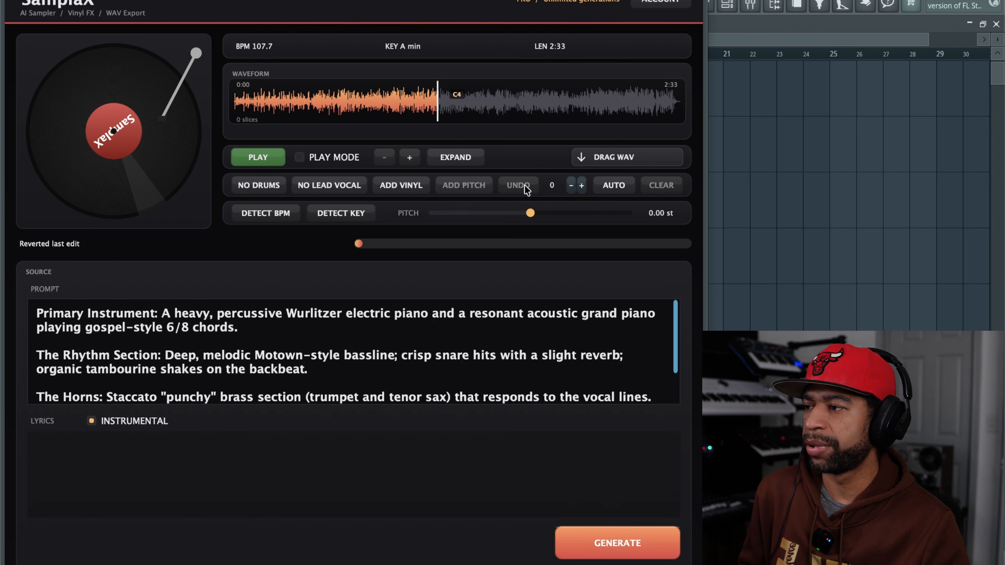
{"action": "left_click", "coordinate": [247, 156]}
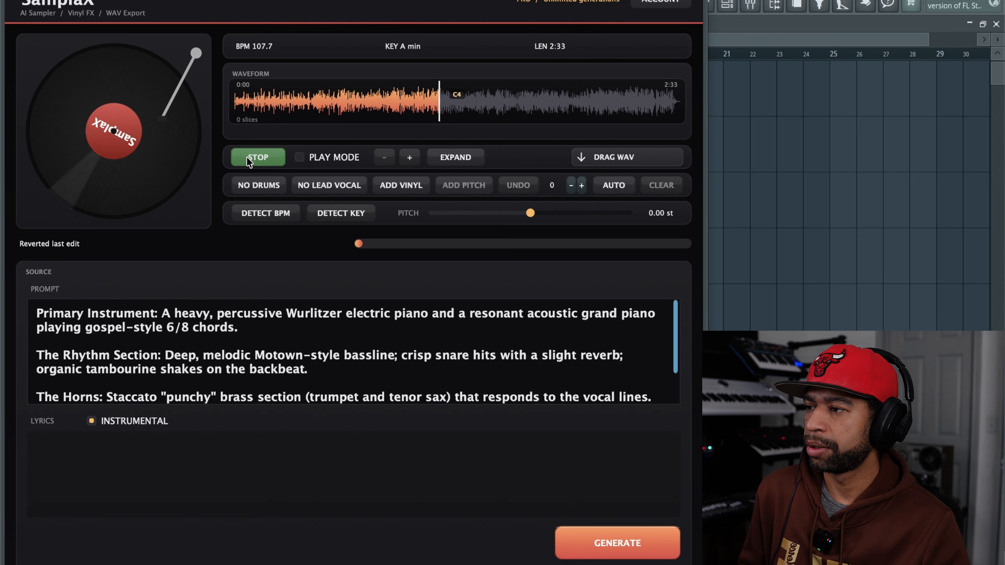
{"action": "left_click", "coordinate": [261, 158]}
Step: Try removing the lead vocal and audition the result, repeating the removal and undoing it
{"action": "left_click", "coordinate": [321, 185]}
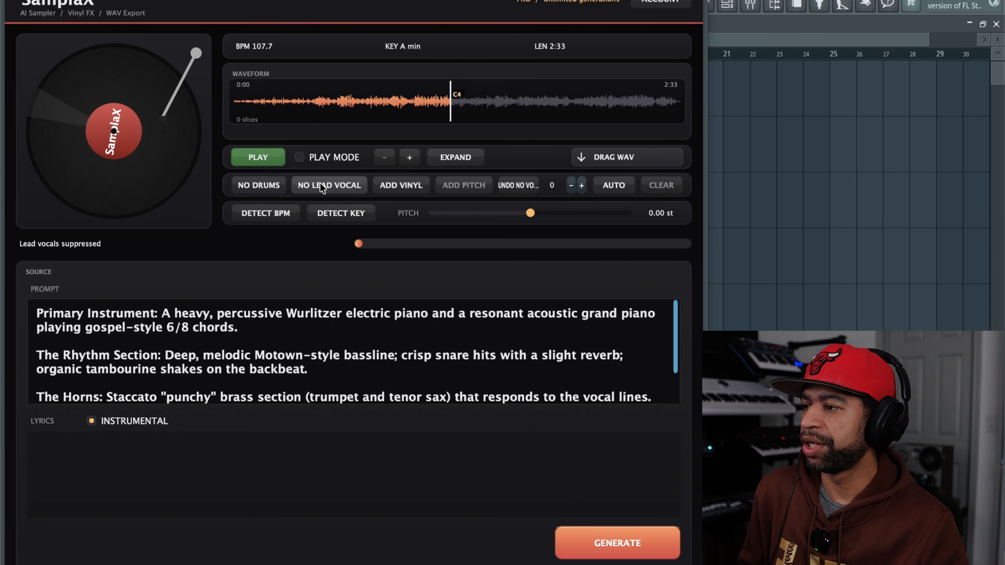
{"action": "left_click", "coordinate": [267, 156]}
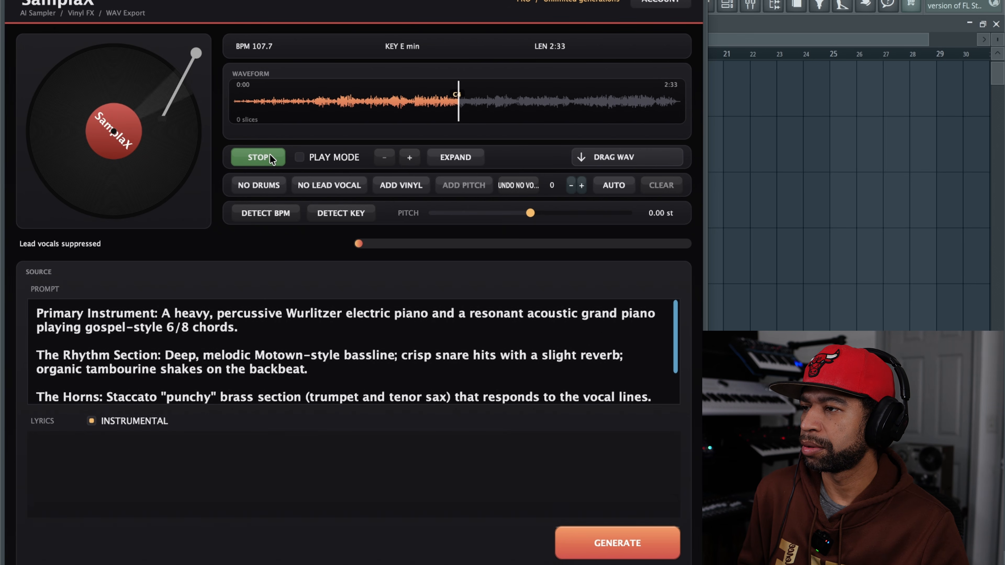
{"action": "left_click", "coordinate": [272, 160]}
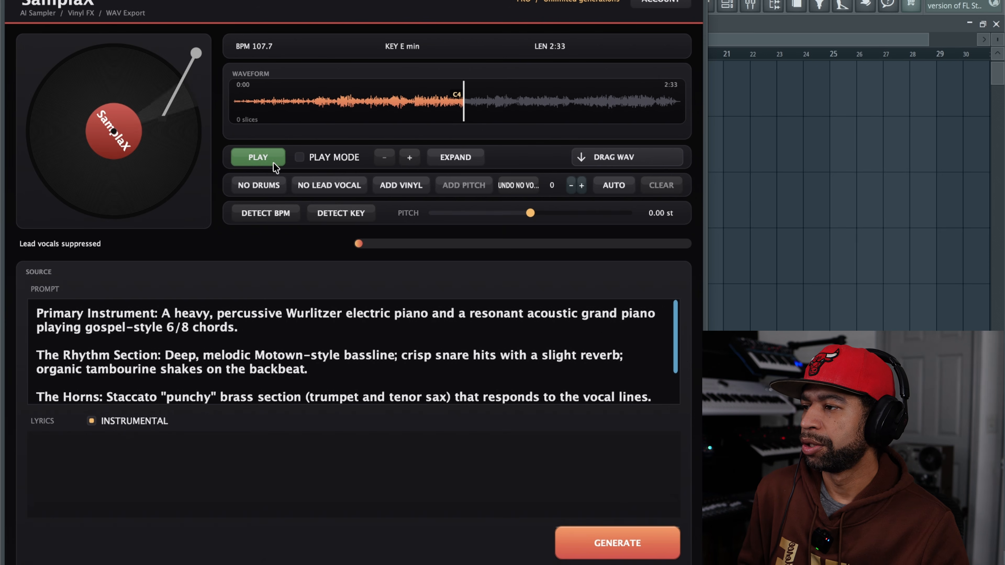
{"action": "left_click", "coordinate": [324, 181]}
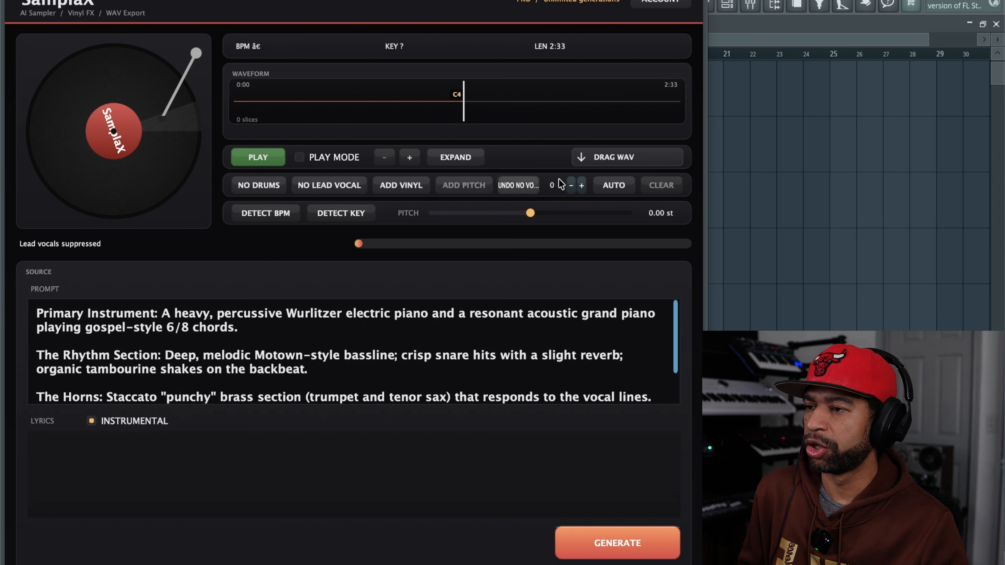
{"action": "left_click", "coordinate": [503, 187]}
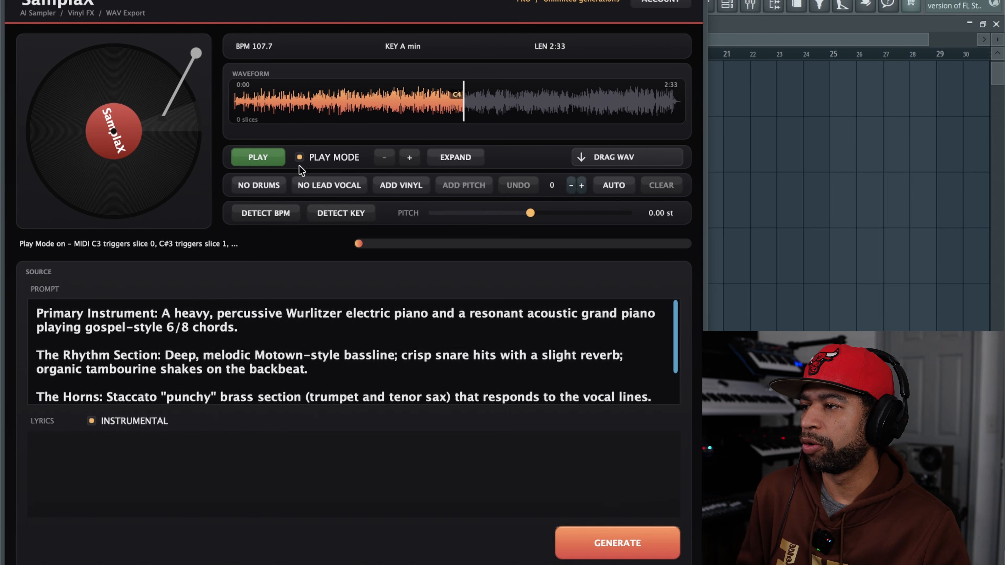
Step: Divide the sample into 32 slices with Play Mode on and audition one of the slices
{"action": "left_click", "coordinate": [581, 185]}
{"action": "left_click", "coordinate": [582, 186]}
{"action": "left_click", "coordinate": [582, 186]}
{"action": "left_click", "coordinate": [582, 186]}
{"action": "left_click", "coordinate": [582, 185]}
{"action": "left_click", "coordinate": [582, 186]}
{"action": "left_click", "coordinate": [581, 186]}
{"action": "left_click", "coordinate": [582, 185]}
{"action": "left_click", "coordinate": [582, 185]}
{"action": "left_click", "coordinate": [582, 185]}
{"action": "left_click", "coordinate": [581, 185]}
{"action": "left_click", "coordinate": [582, 185]}
{"action": "left_click", "coordinate": [582, 185]}
{"action": "left_click", "coordinate": [582, 185]}
{"action": "left_click", "coordinate": [581, 185]}
{"action": "left_click", "coordinate": [582, 185]}
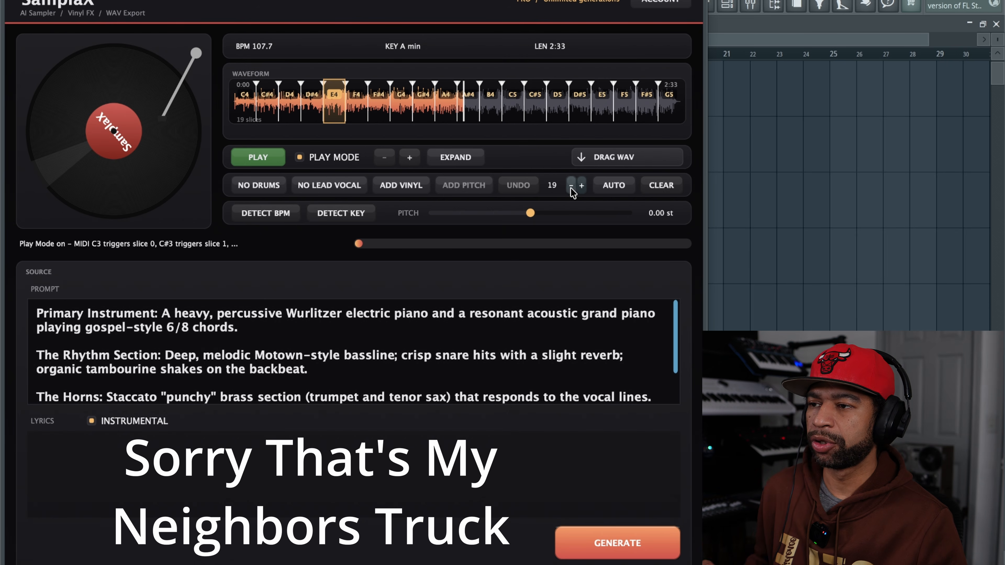
{"action": "left_click", "coordinate": [582, 185]}
{"action": "left_click", "coordinate": [581, 186]}
{"action": "left_click", "coordinate": [582, 185]}
{"action": "left_click", "coordinate": [581, 186]}
{"action": "left_click", "coordinate": [582, 185]}
{"action": "left_click", "coordinate": [582, 185]}
{"action": "left_click", "coordinate": [581, 185]}
{"action": "left_click", "coordinate": [581, 186]}
{"action": "left_click", "coordinate": [582, 186]}
{"action": "left_click", "coordinate": [581, 186]}
{"action": "left_click", "coordinate": [582, 186]}
{"action": "left_click", "coordinate": [582, 185]}
{"action": "left_click", "coordinate": [581, 185]}
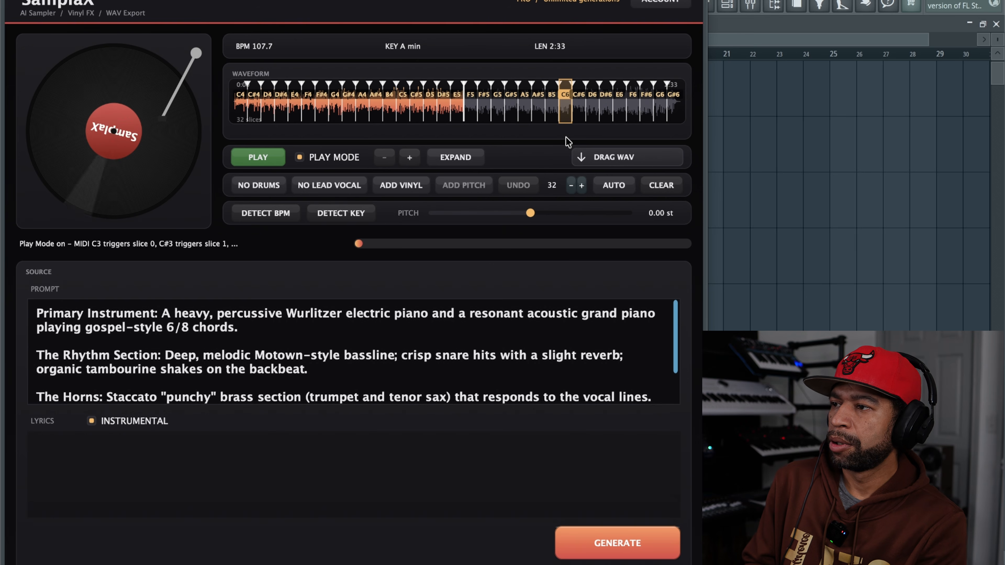
{"action": "left_click", "coordinate": [499, 97]}
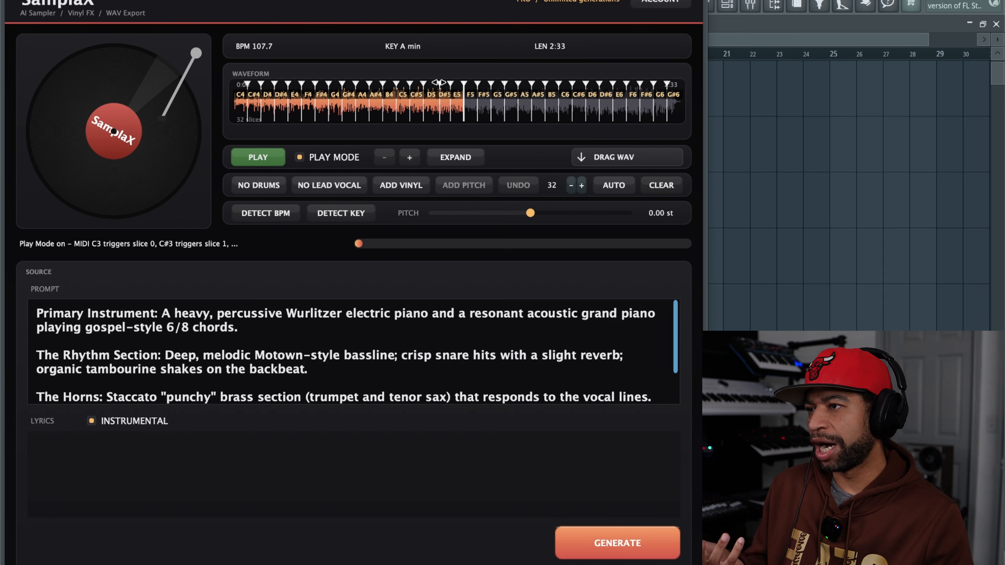
Step: Clear all slices from the waveform and reset the slice count to 0
{"action": "left_click", "coordinate": [656, 185]}
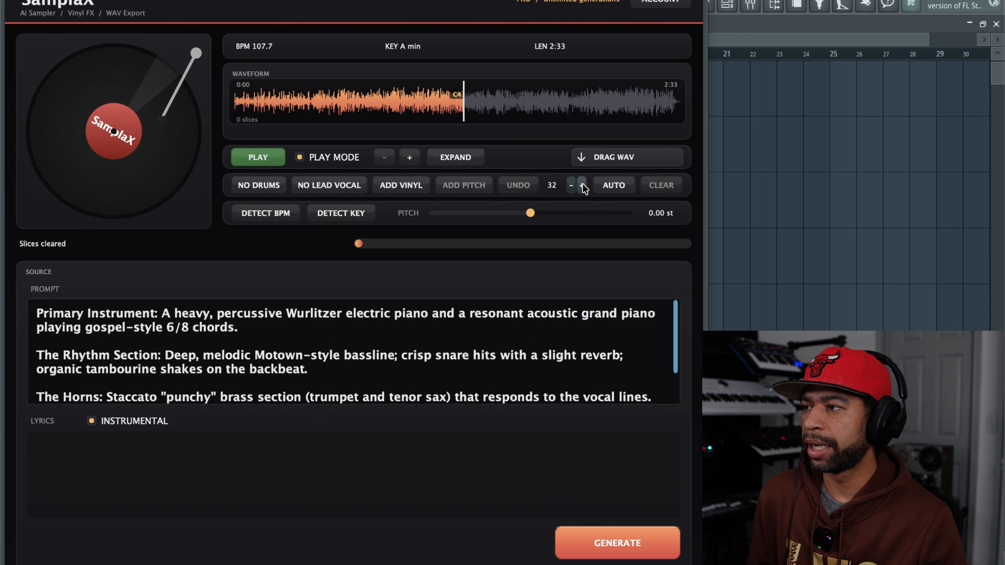
{"action": "left_click", "coordinate": [521, 187]}
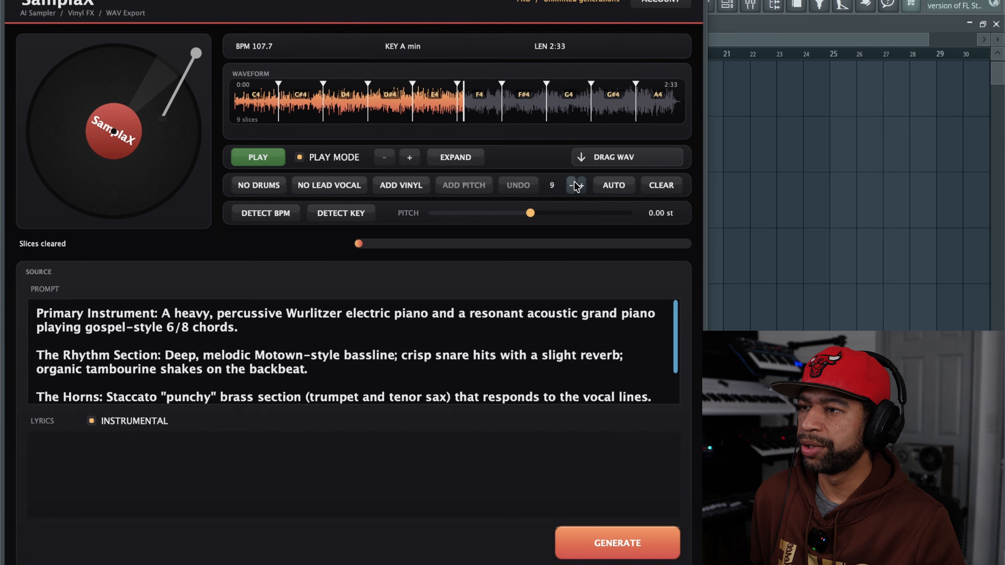
{"action": "left_click", "coordinate": [572, 185]}
{"action": "left_click", "coordinate": [573, 184]}
{"action": "left_click", "coordinate": [573, 184]}
{"action": "left_click", "coordinate": [572, 184]}
{"action": "left_click", "coordinate": [572, 185]}
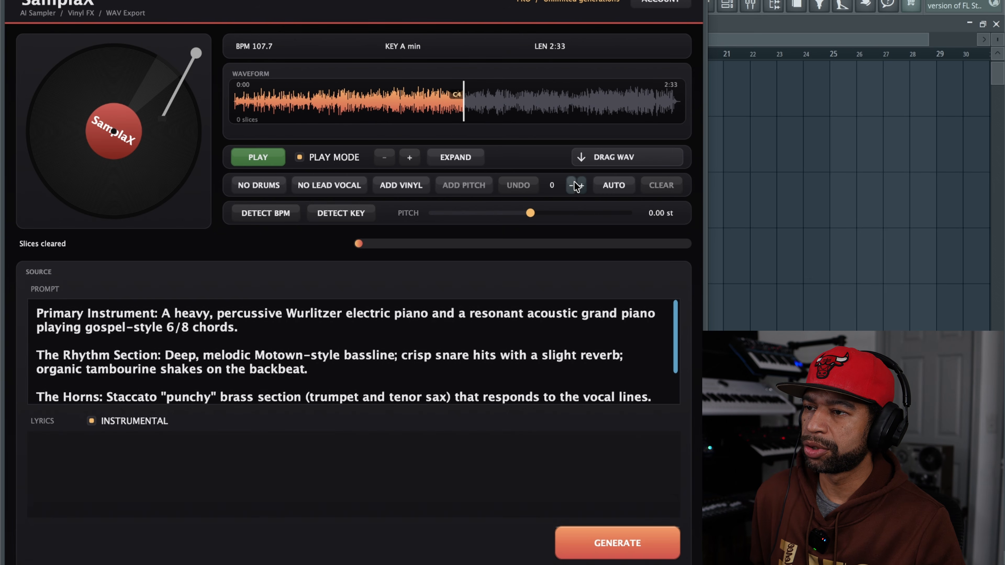
Step: Try auto-chopping the sample, clear those chops, and divide it into 11 slices instead
{"action": "left_click", "coordinate": [609, 188]}
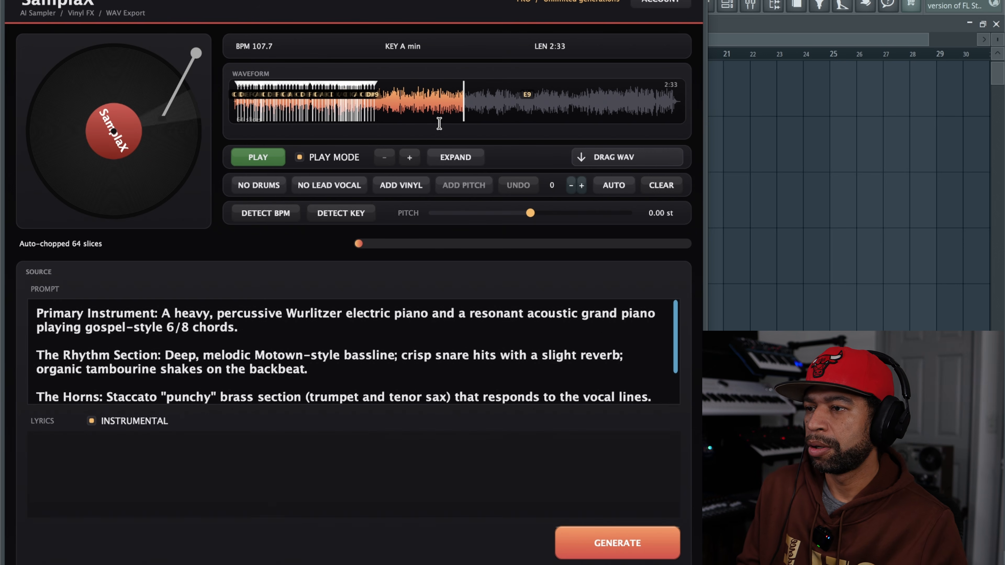
{"action": "left_click", "coordinate": [655, 186]}
{"action": "left_click", "coordinate": [583, 185]}
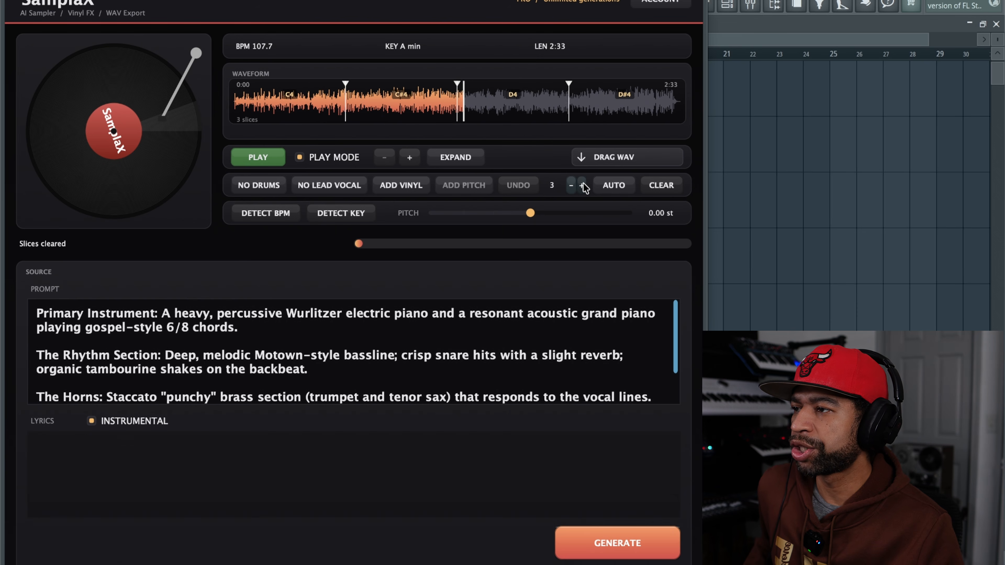
{"action": "left_click", "coordinate": [582, 185]}
{"action": "left_click", "coordinate": [582, 184]}
{"action": "left_click", "coordinate": [582, 185]}
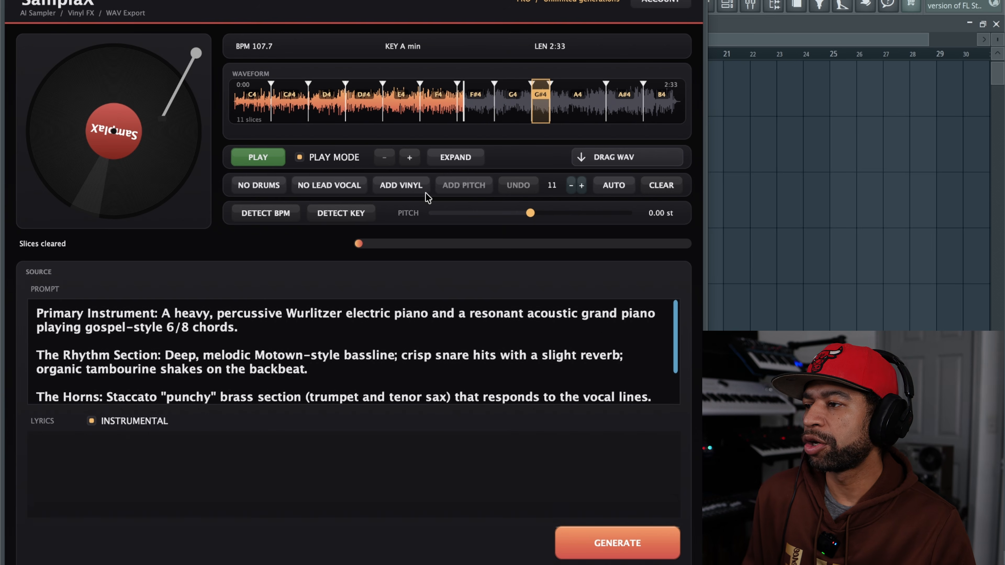
Step: Try baking the vinyl effect into the sample twice while auditioning it with Play Mode off, and stop playback
{"action": "left_click", "coordinate": [394, 187]}
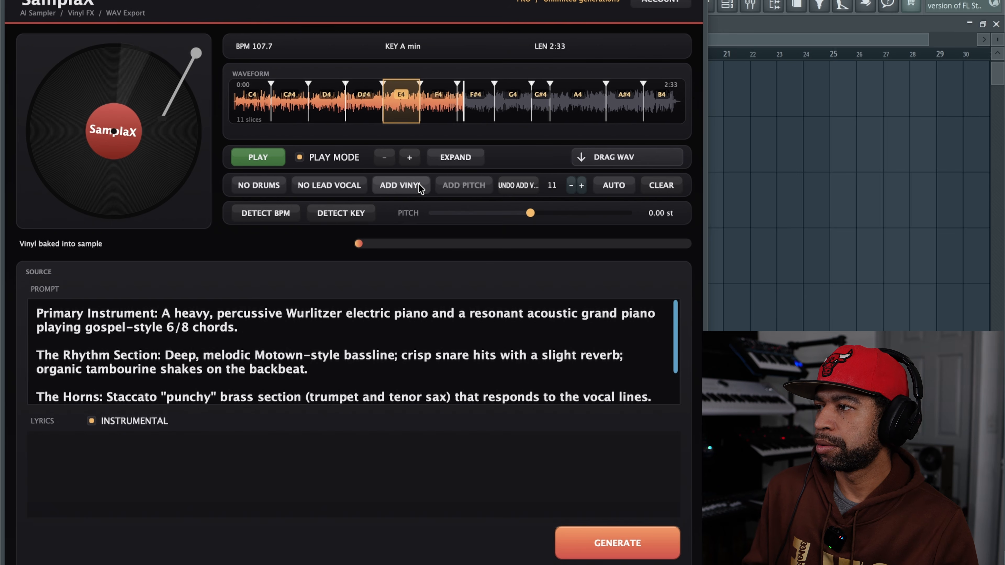
{"action": "left_click", "coordinate": [300, 156]}
{"action": "left_click", "coordinate": [267, 156]}
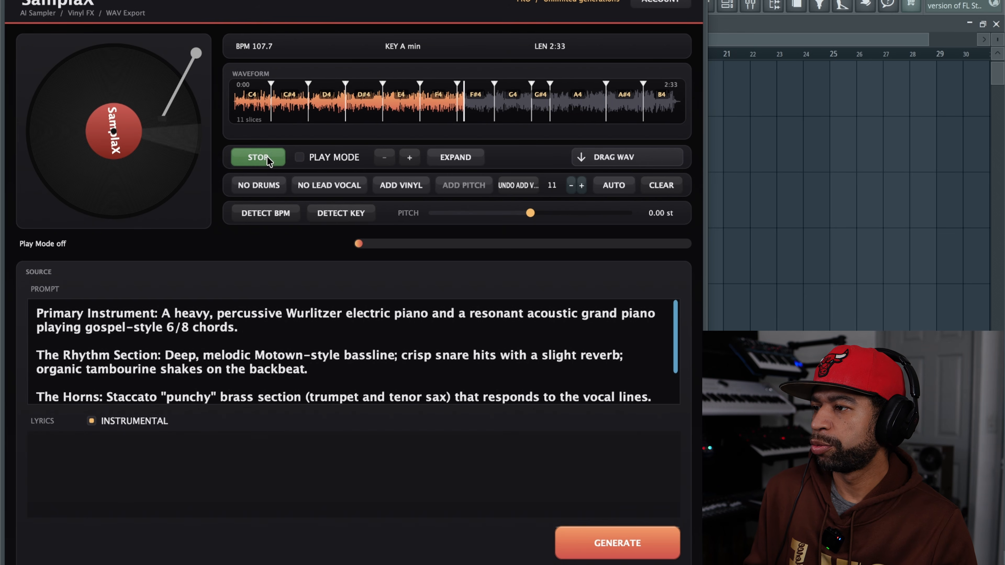
{"action": "left_click", "coordinate": [407, 185]}
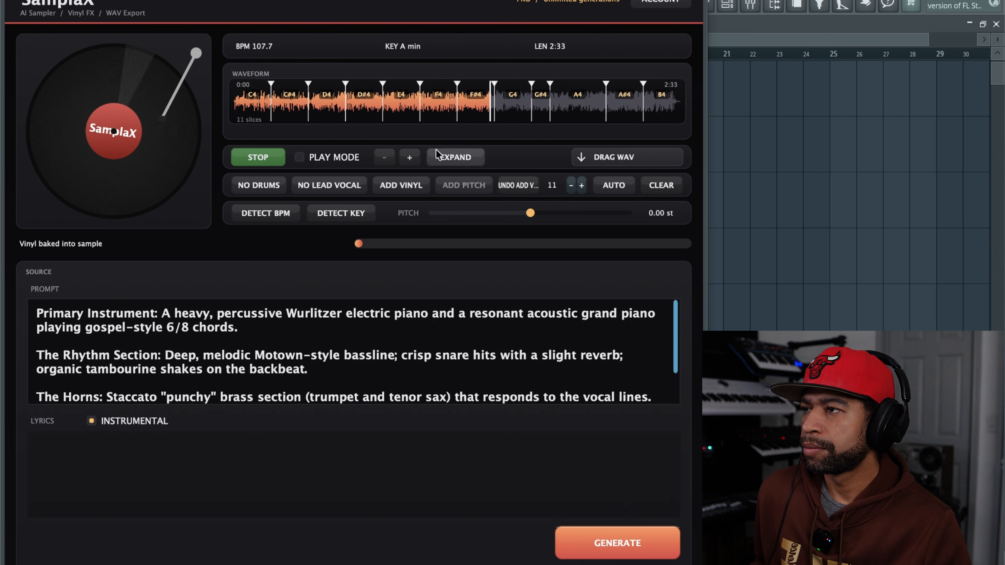
{"action": "left_click_drag", "start_coordinate": [376, 0], "coordinate": [371, 0]}
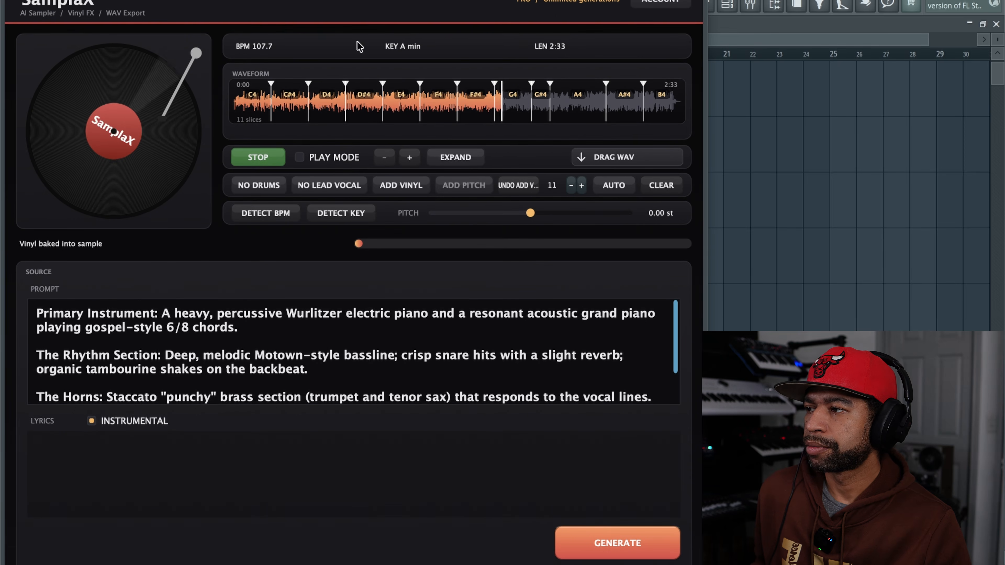
{"action": "left_click", "coordinate": [273, 159]}
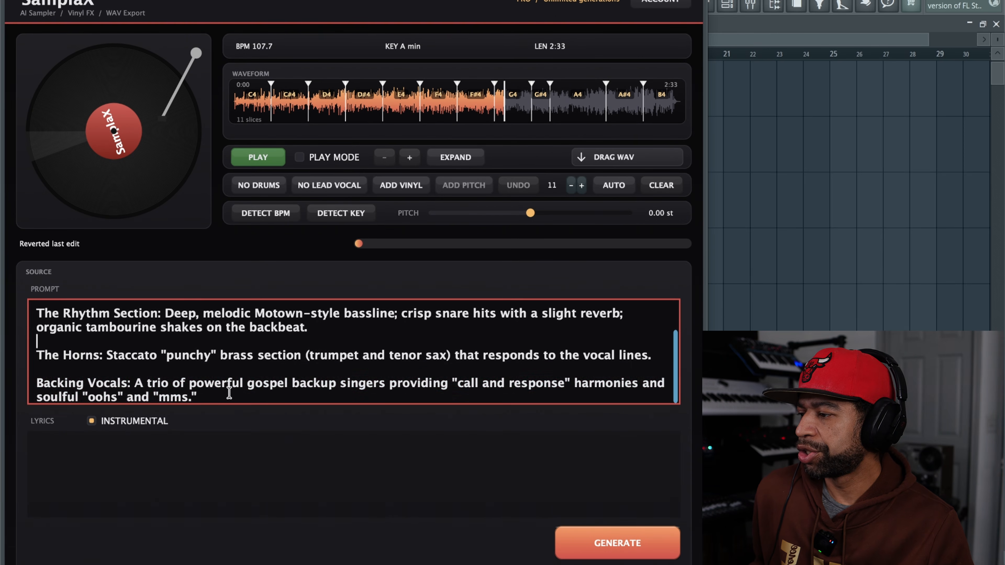
Step: Generate a new instrumental sample from the replacement prompt "jazzy, soulful, motown vibes in c maj" and audition it
{"action": "left_click_drag", "start_coordinate": [228, 392], "coordinate": [206, 398]}
{"action": "key", "text": "ctrl+a"}
{"action": "scroll", "coordinate": [352, 352], "scroll_direction": "up", "scroll_amount": 3}
{"action": "type", "text": "jazzy, soulful, motown vibes in c maj"}
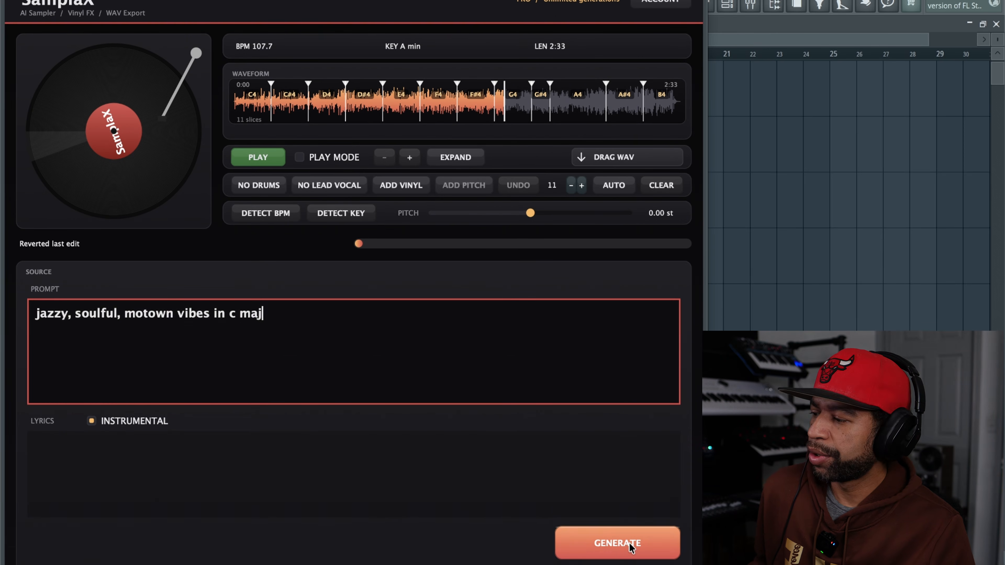
{"action": "left_click", "coordinate": [629, 543]}
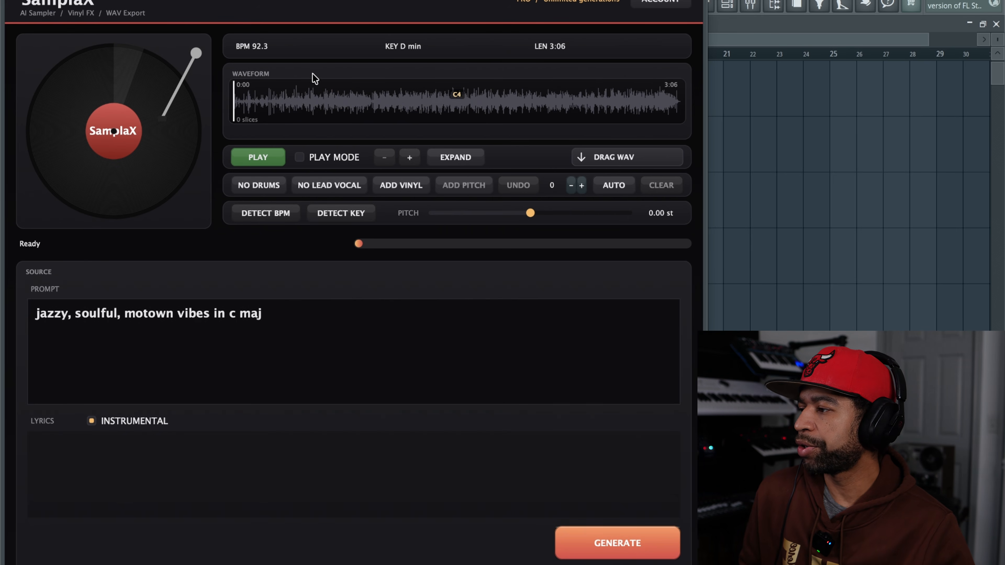
{"action": "left_click", "coordinate": [258, 159]}
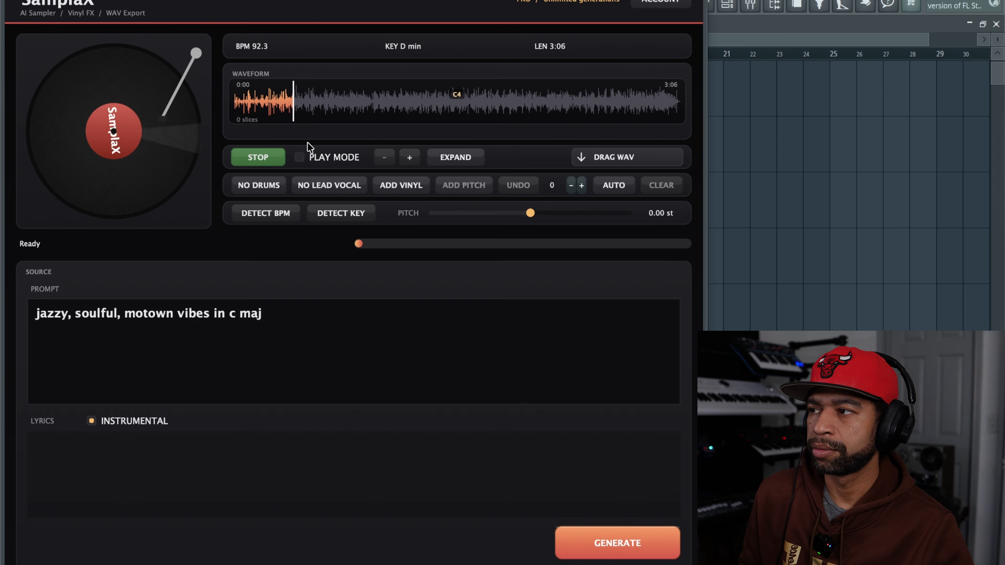
{"action": "left_click", "coordinate": [258, 158]}
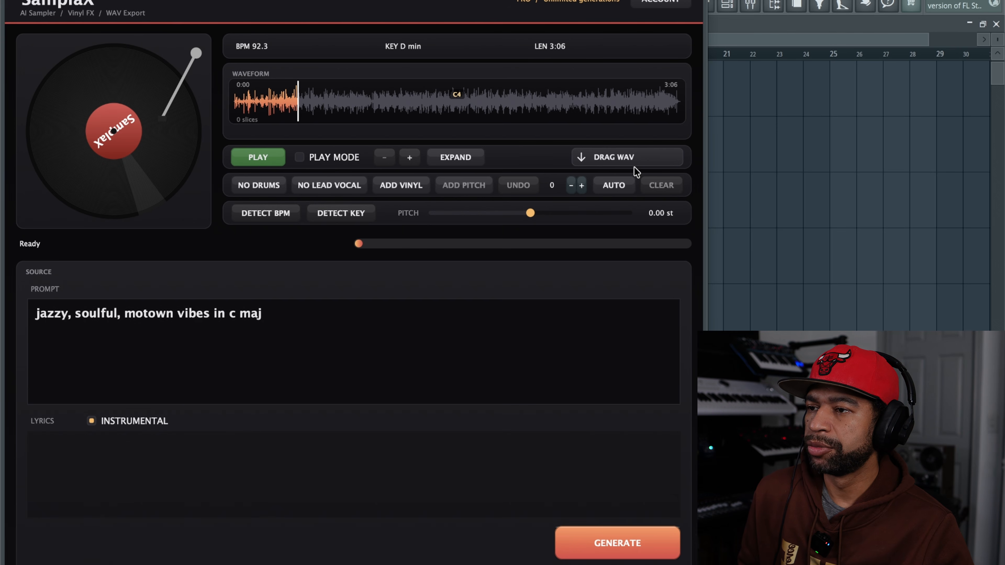
Step: Place the generated WAV in the FL Studio playlist around bar 22 and close the SamplaX window
{"action": "left_click_drag", "start_coordinate": [641, 166], "coordinate": [746, 157]}
{"action": "left_click", "coordinate": [699, 1]}
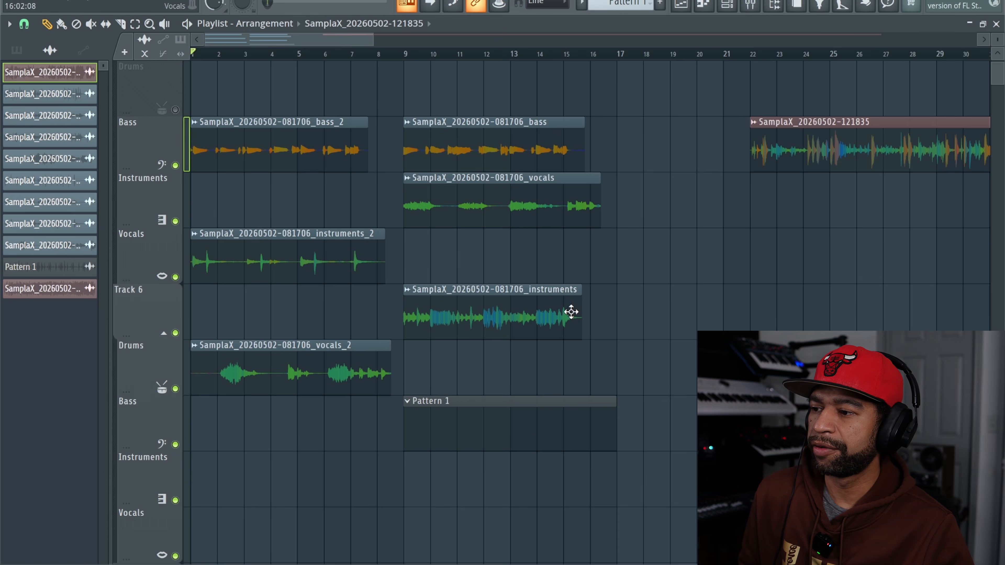
Step: Delete Pattern 1 and the old bass, instruments and vocals clips from the playlist, keeping the new sample
{"action": "right_click", "coordinate": [507, 424]}
{"action": "right_click", "coordinate": [483, 315]}
{"action": "right_click", "coordinate": [461, 206]}
{"action": "right_click", "coordinate": [443, 152]}
{"action": "right_click", "coordinate": [341, 157]}
{"action": "right_click", "coordinate": [291, 257]}
{"action": "right_click", "coordinate": [277, 360]}
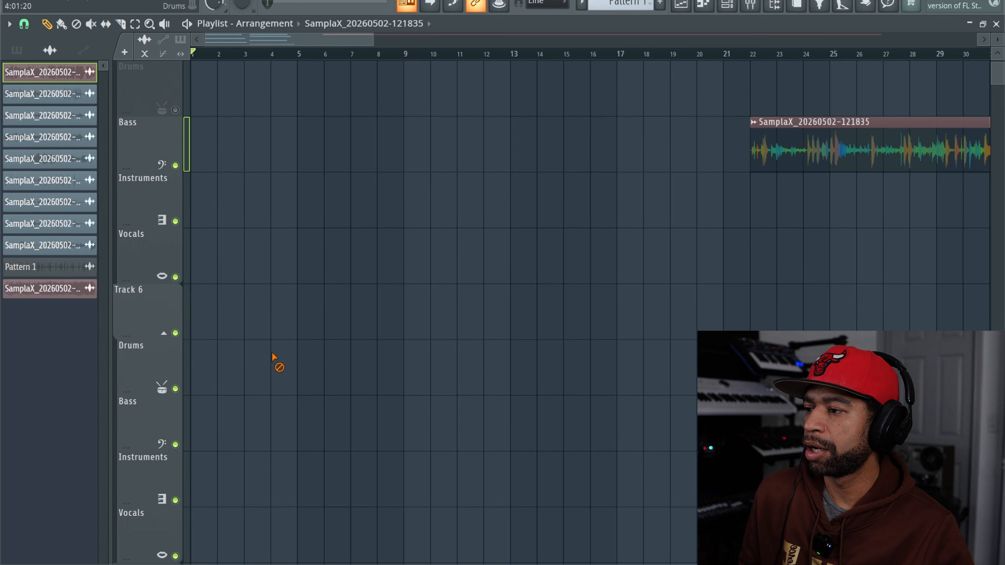
Step: Move the new sample clip to the start of Track 1 and unmute that track
{"action": "left_click_drag", "start_coordinate": [758, 123], "coordinate": [224, 67]}
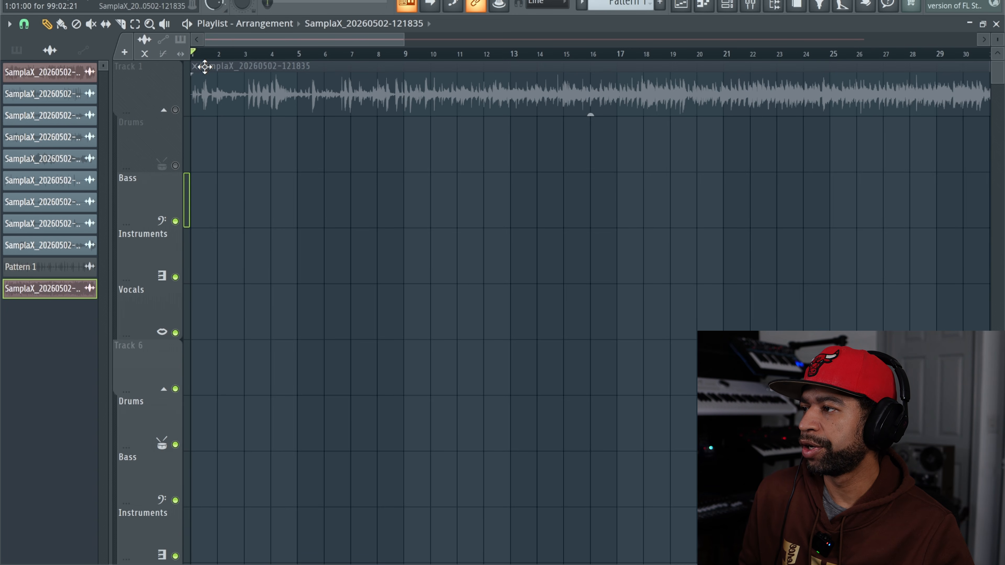
{"action": "left_click", "coordinate": [175, 110]}
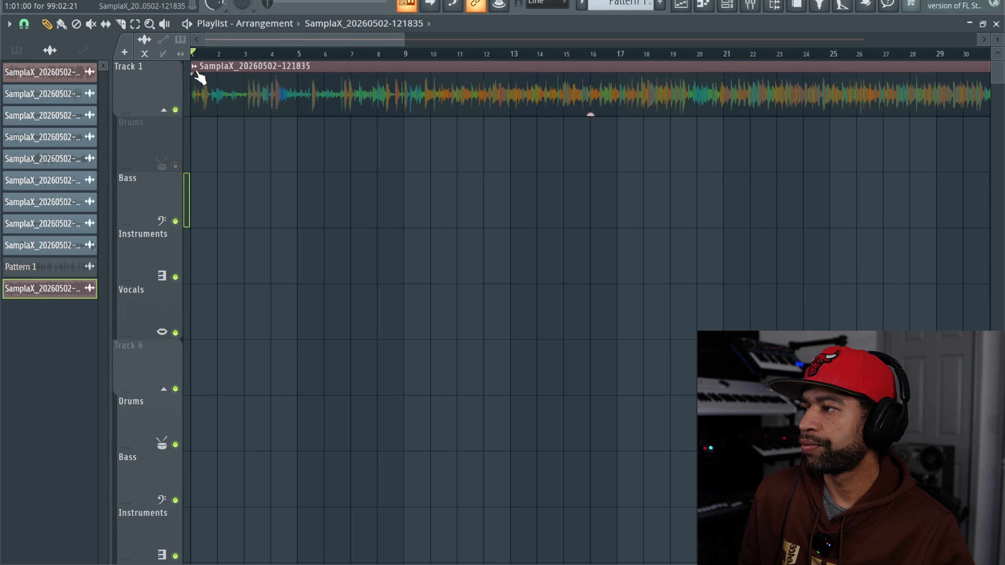
Step: Extract drums, bass, instruments and vocals stems from the sample, muting the source track when done, and solo the extracted drums track
{"action": "left_click", "coordinate": [194, 67]}
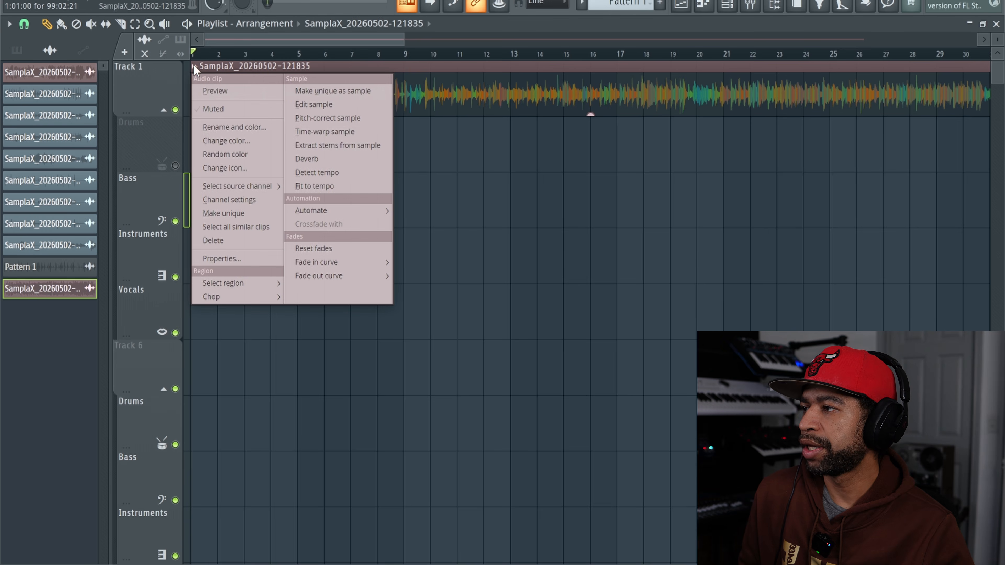
{"action": "left_click", "coordinate": [318, 145]}
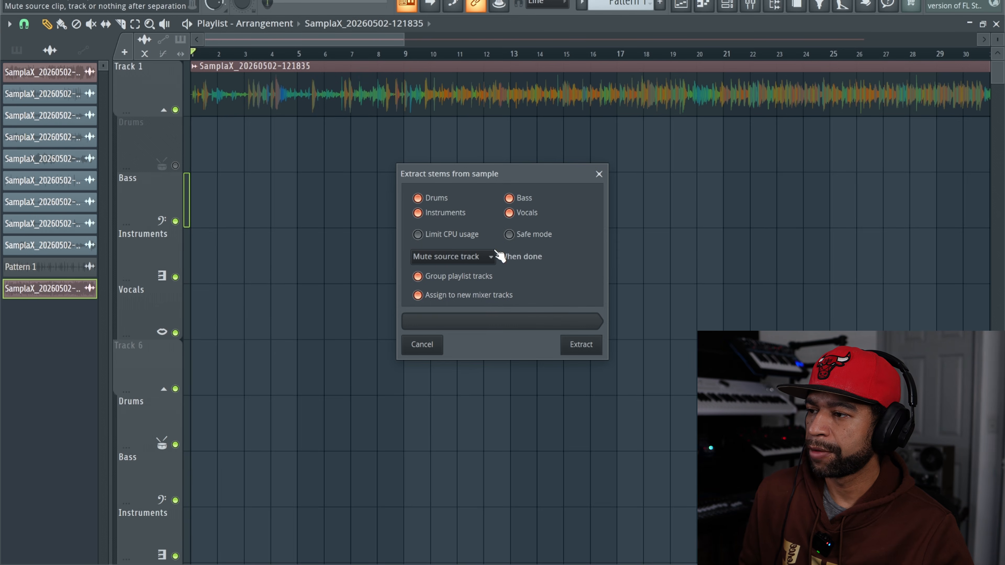
{"action": "left_click", "coordinate": [581, 344]}
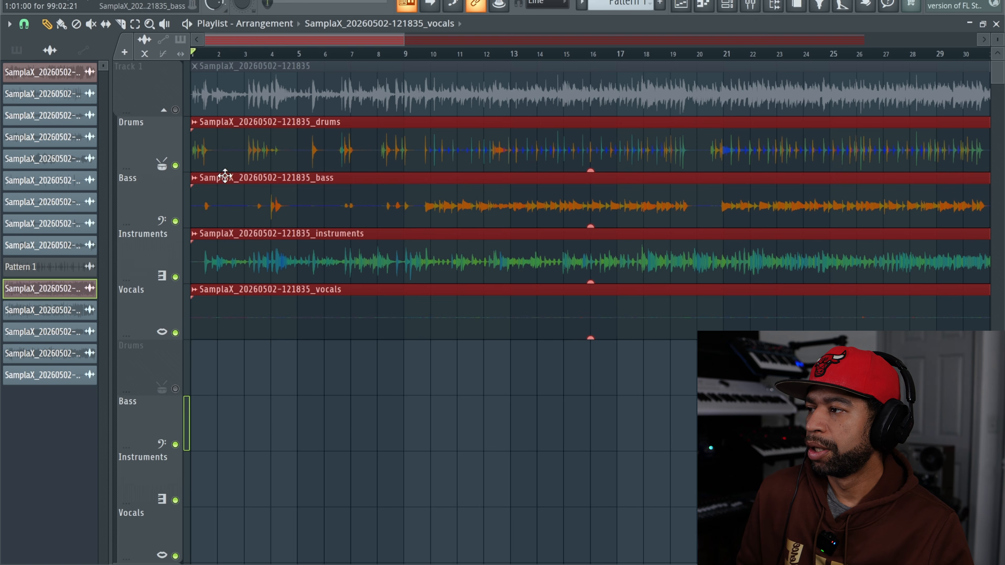
{"action": "right_click", "coordinate": [176, 166]}
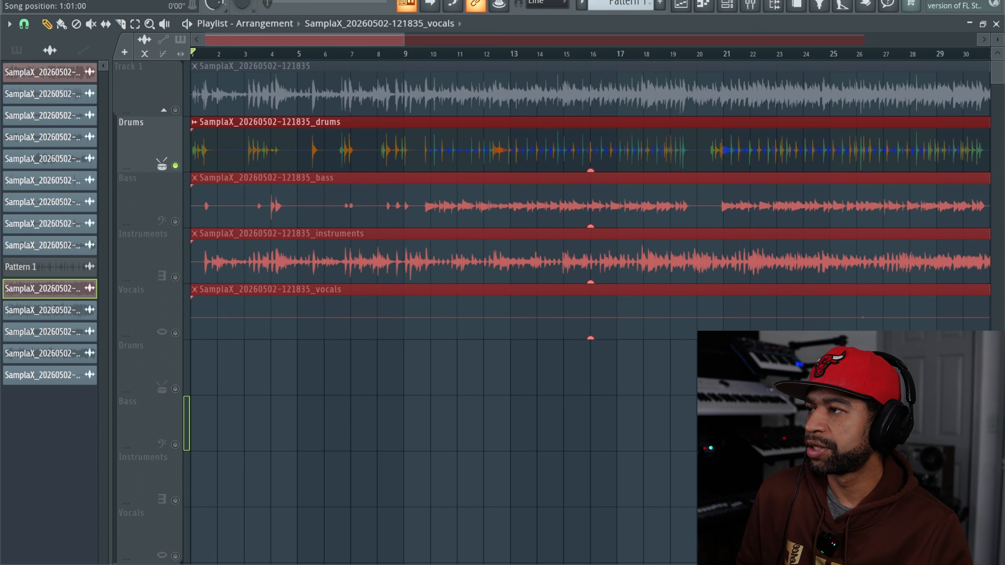
Step: Play the soloed drums stem, stop it, and switch the active tracks to Bass and Instruments by unmuting them and muting Drums
{"action": "key", "text": "space"}
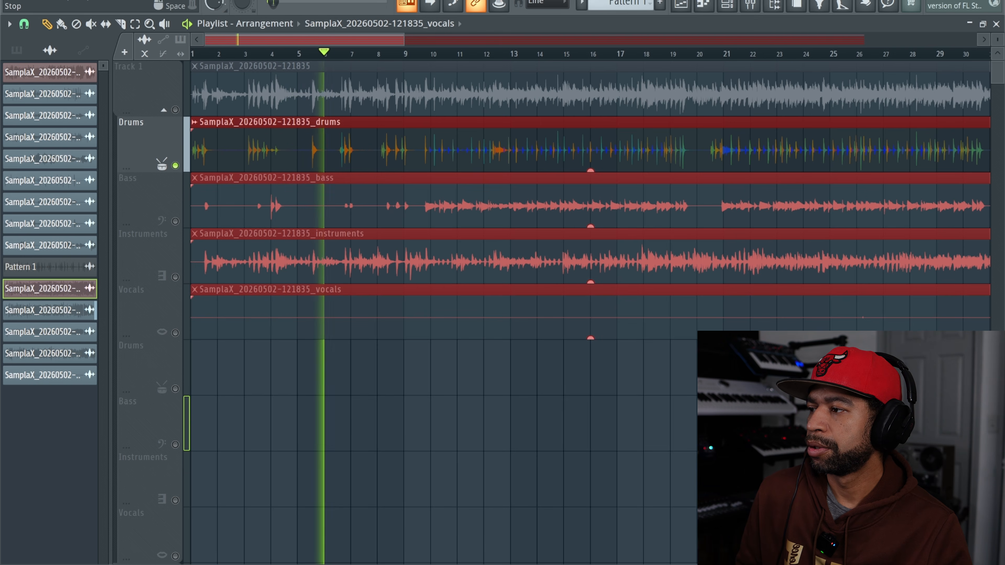
{"action": "key", "text": "space"}
{"action": "left_click", "coordinate": [175, 222]}
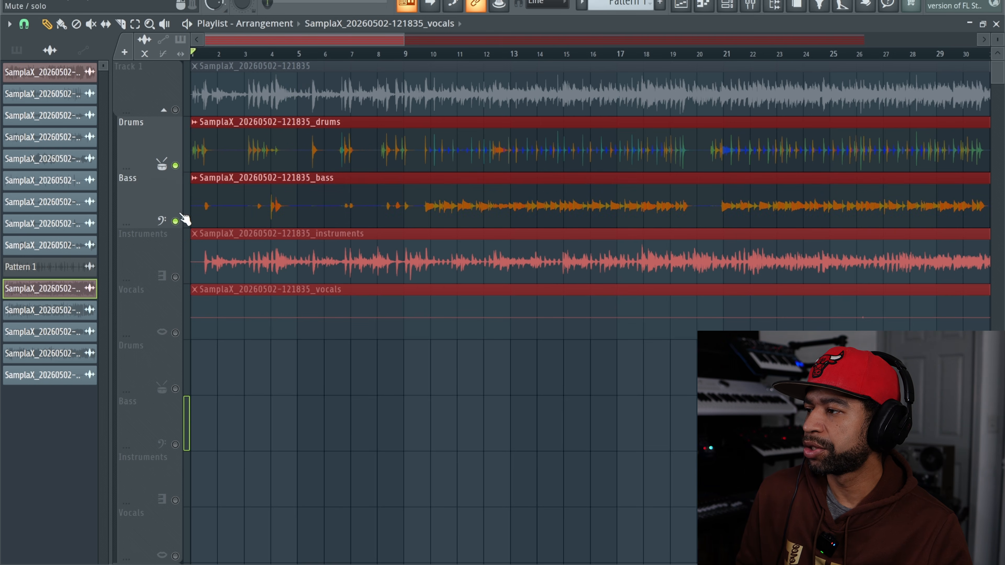
{"action": "left_click", "coordinate": [176, 166]}
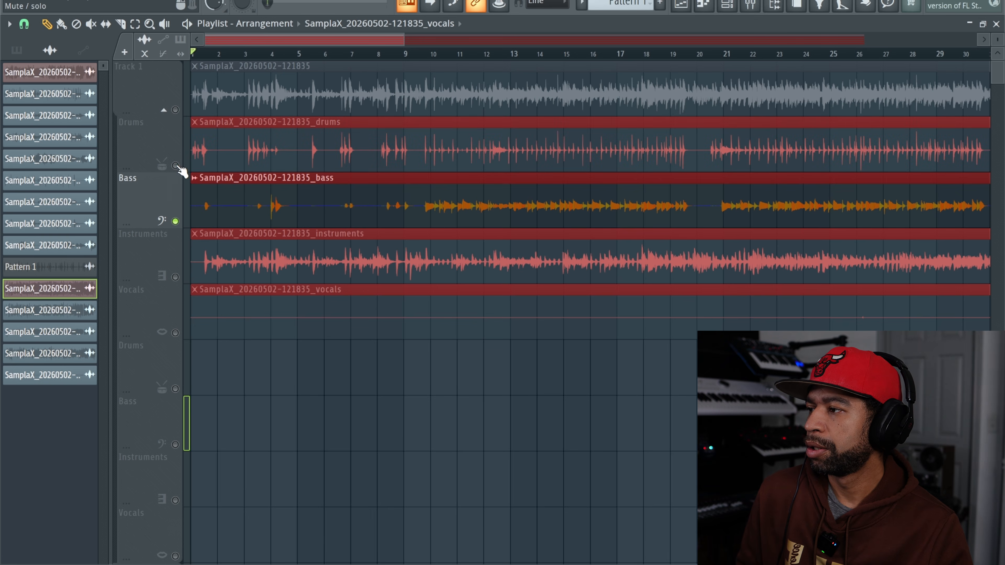
{"action": "left_click", "coordinate": [175, 277]}
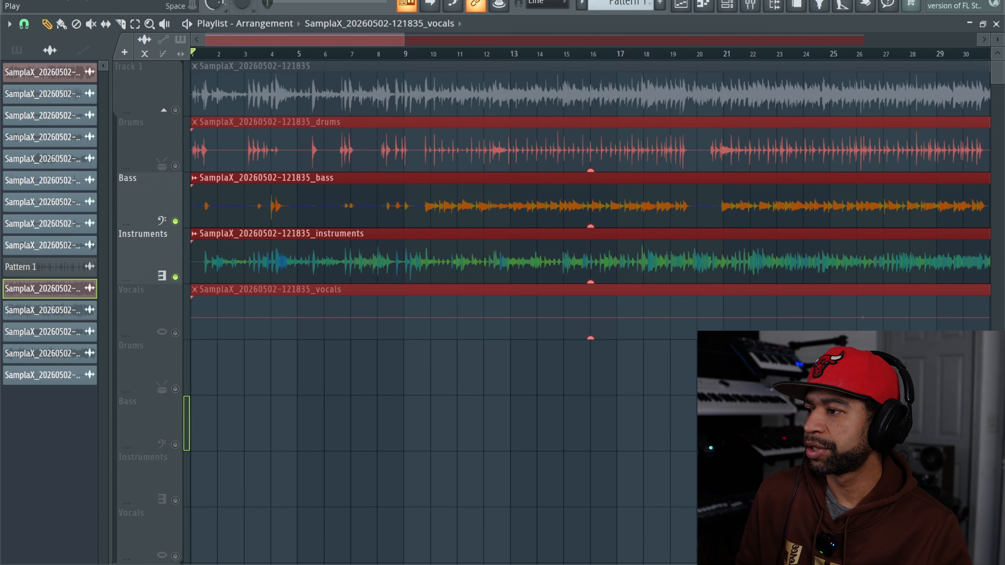
Step: Play the bass and instruments stems, unmute the Vocals track, and listen on from about bar 11 before stopping
{"action": "key", "text": "space"}
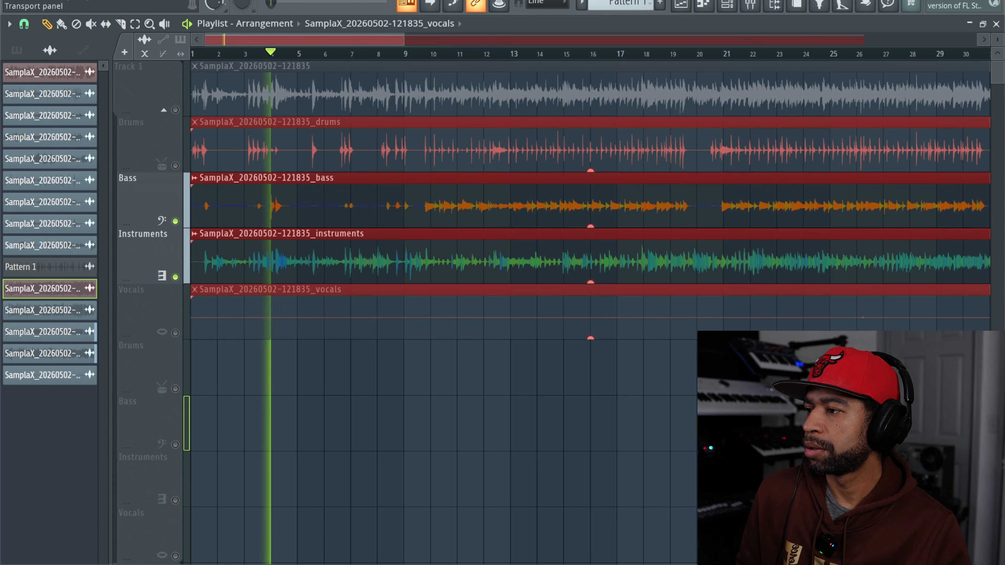
{"action": "left_click", "coordinate": [176, 334]}
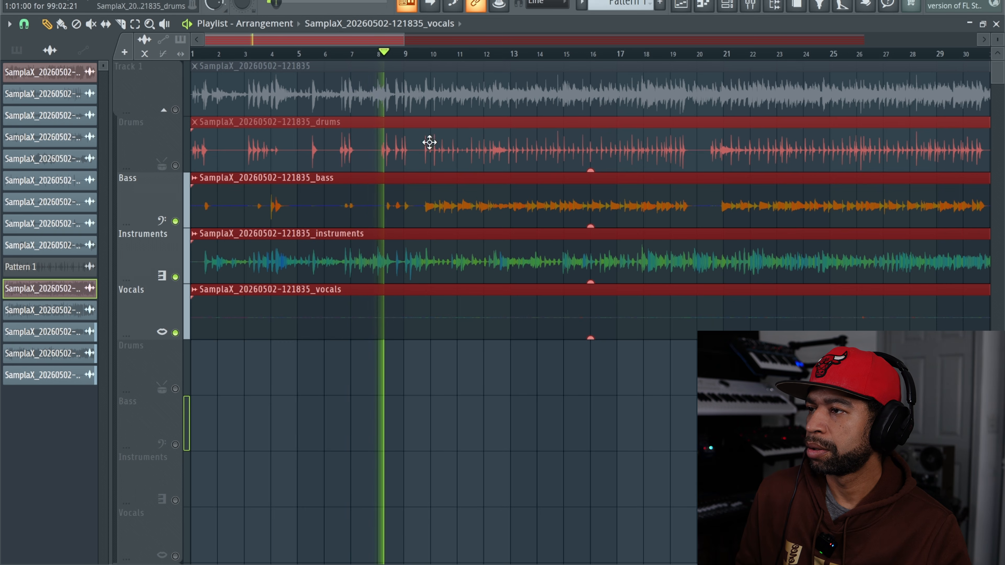
{"action": "left_click", "coordinate": [460, 52]}
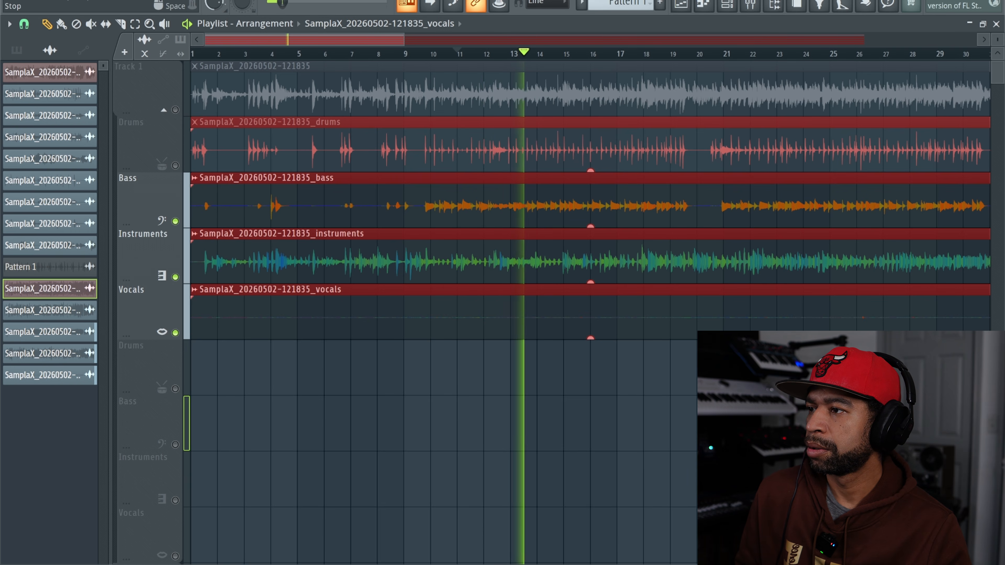
{"action": "left_click", "coordinate": [307, 1]}
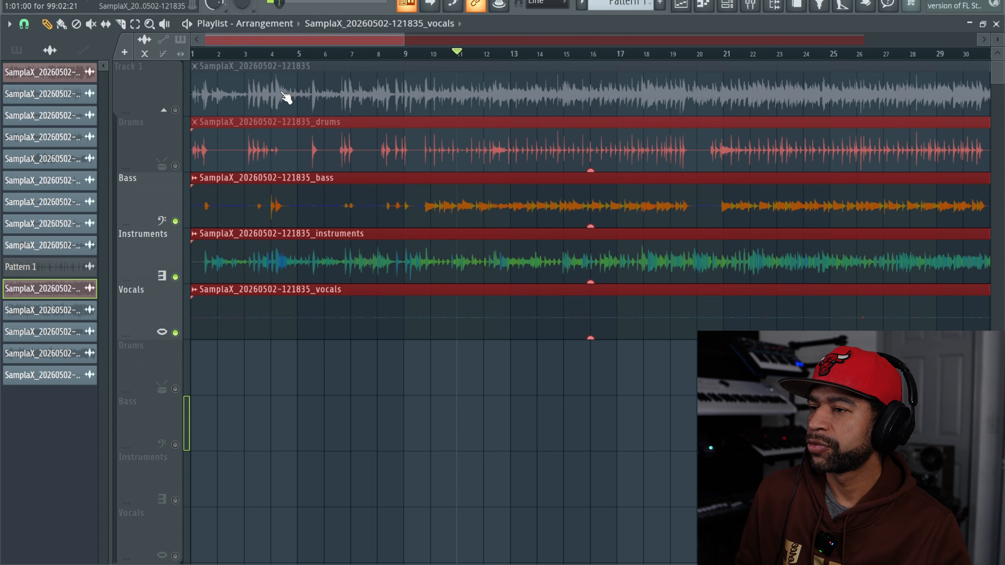
Step: Show all channels in the Channel rack and open the SamplaX plugin
{"action": "left_click", "coordinate": [735, 6]}
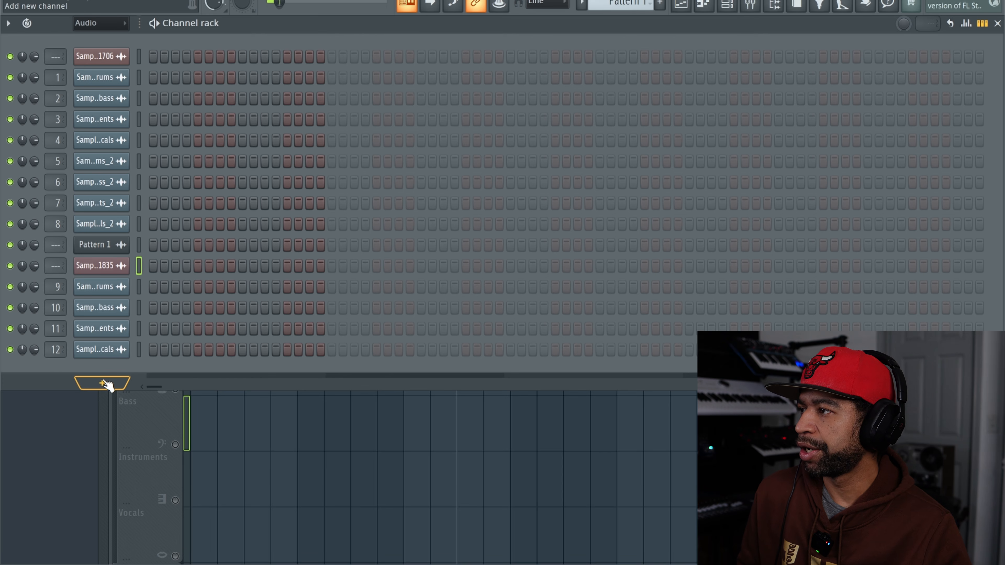
{"action": "left_click", "coordinate": [97, 24]}
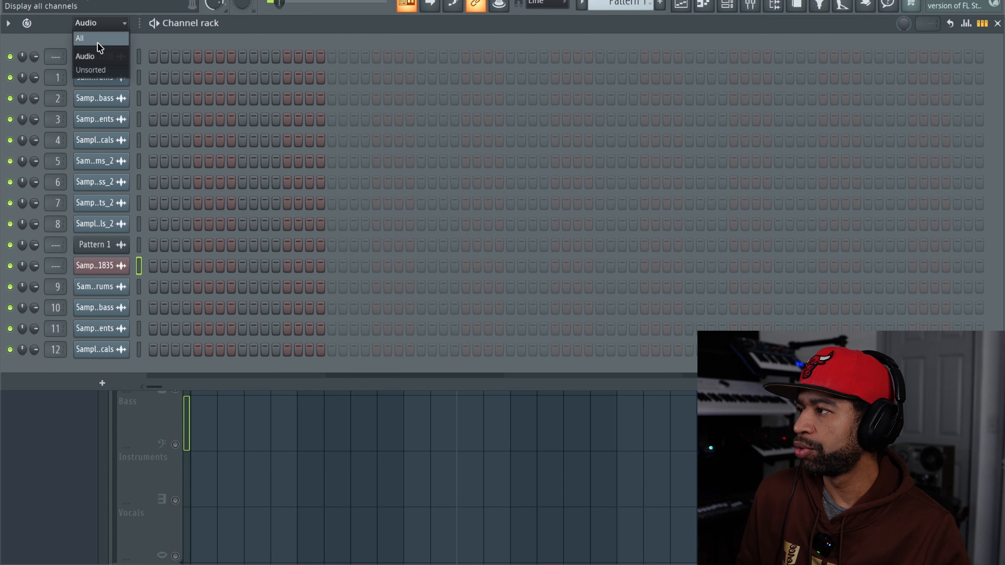
{"action": "left_click", "coordinate": [98, 36]}
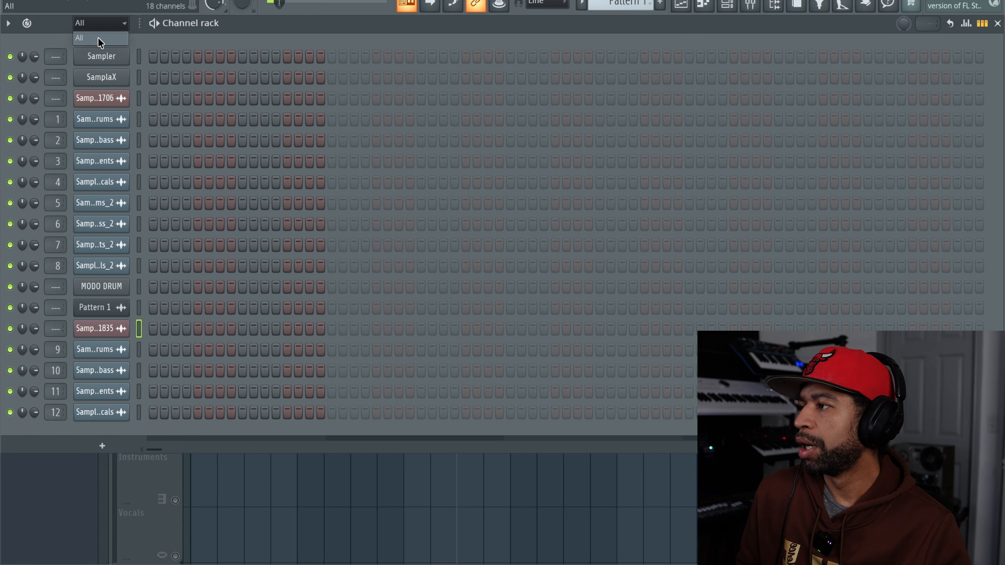
{"action": "left_click", "coordinate": [106, 77]}
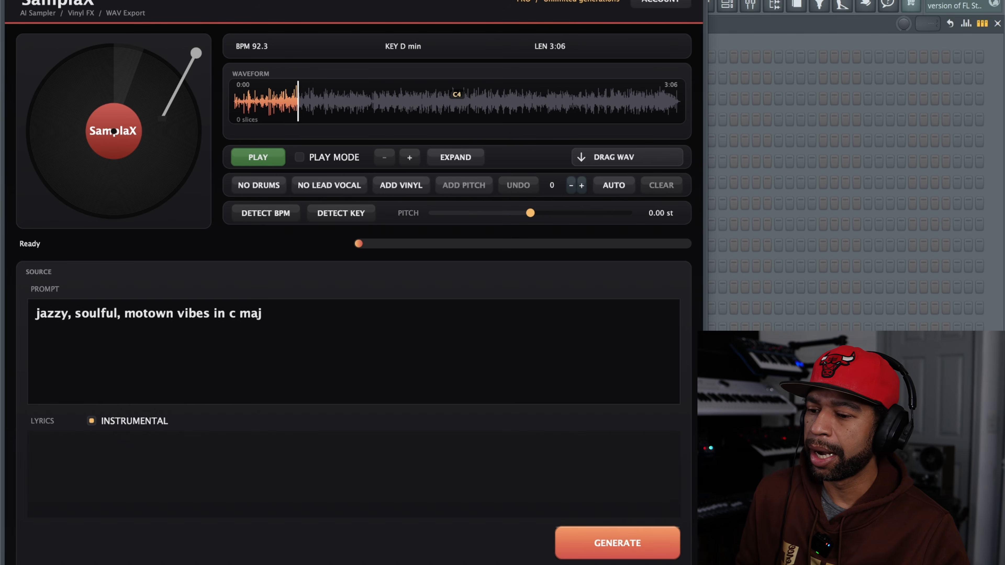
Step: Switch to Chrome and look through the Sampla site's VST Plugins, Profile and Midi Generator pages
{"action": "mouse_move", "coordinate": [712, 564]}
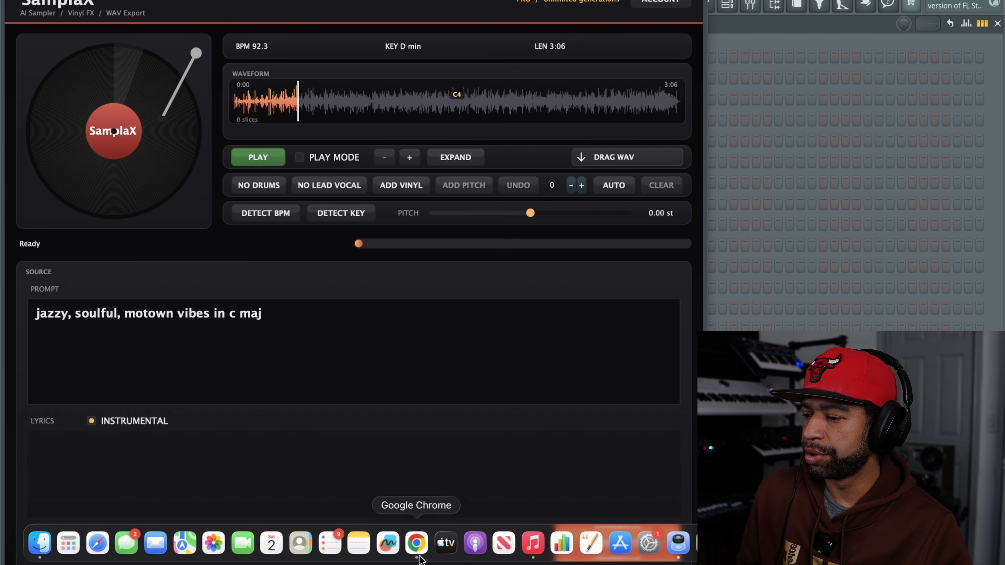
{"action": "left_click", "coordinate": [418, 543]}
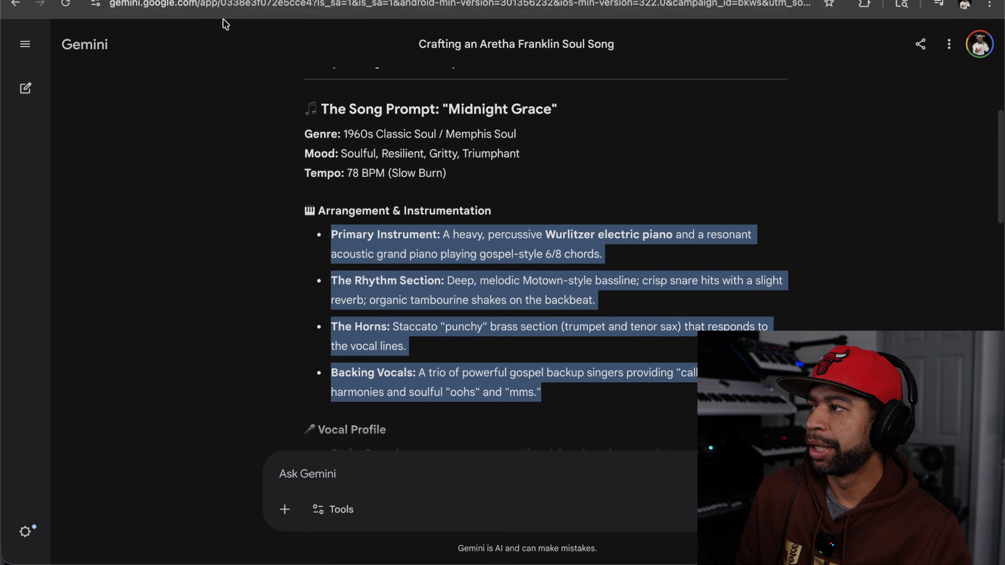
{"action": "left_click", "coordinate": [222, 1]}
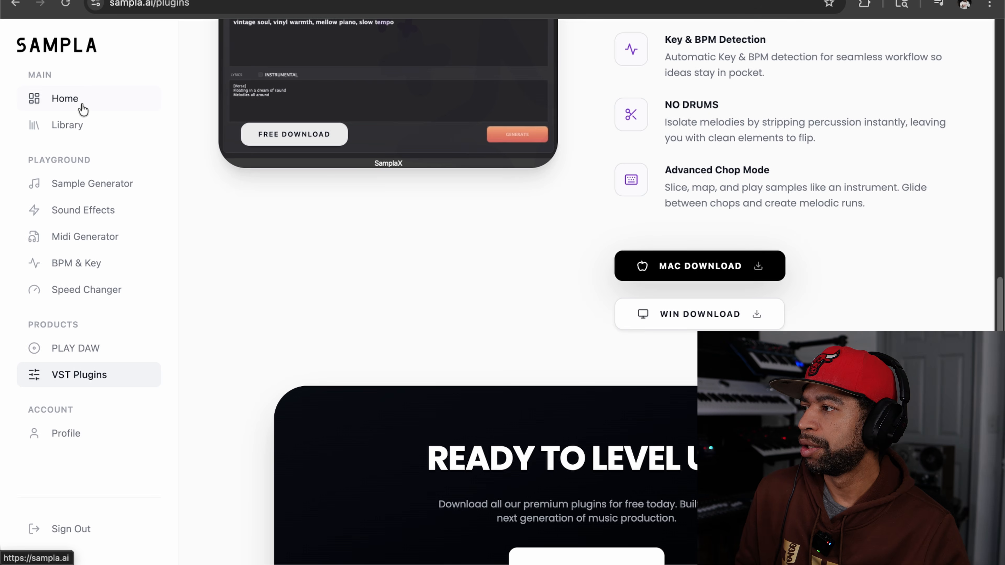
{"action": "scroll", "coordinate": [650, 134], "scroll_direction": "up", "scroll_amount": 15}
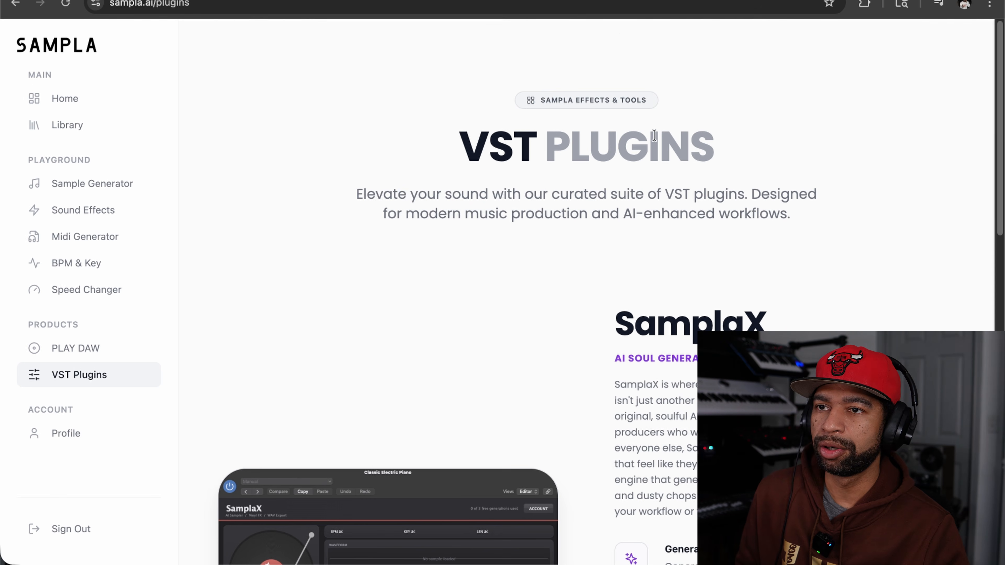
{"action": "left_click", "coordinate": [77, 440]}
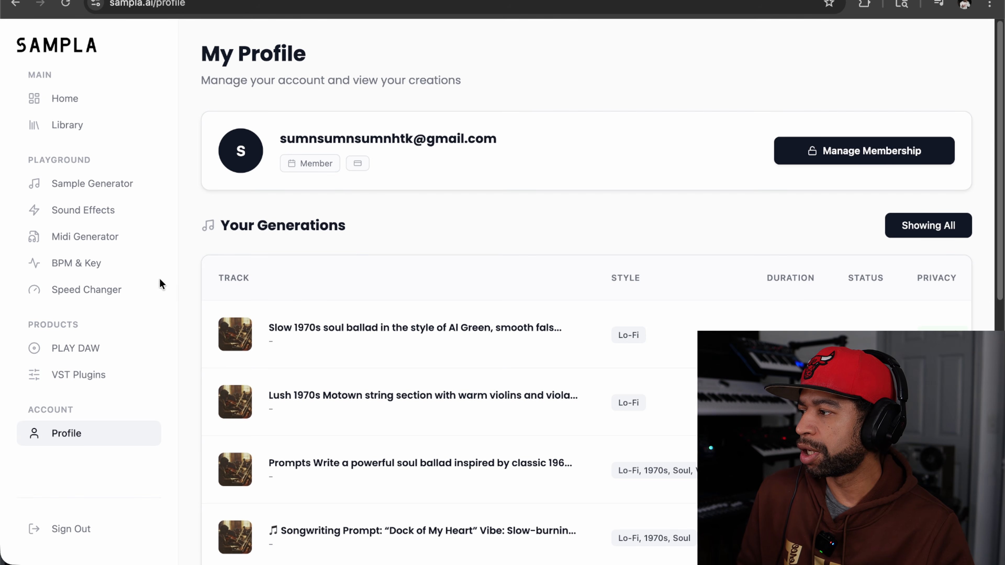
{"action": "left_click", "coordinate": [106, 234]}
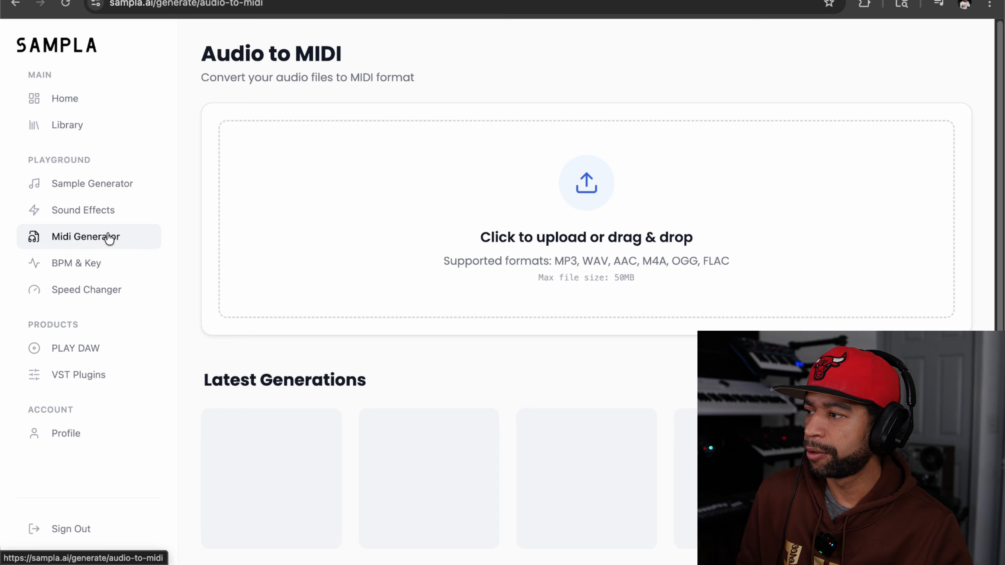
Step: Fill the Sample Generator prompt with the 1970s Motown trumpet section entry from the Prompt Library's Motown Brass category
{"action": "left_click", "coordinate": [85, 187]}
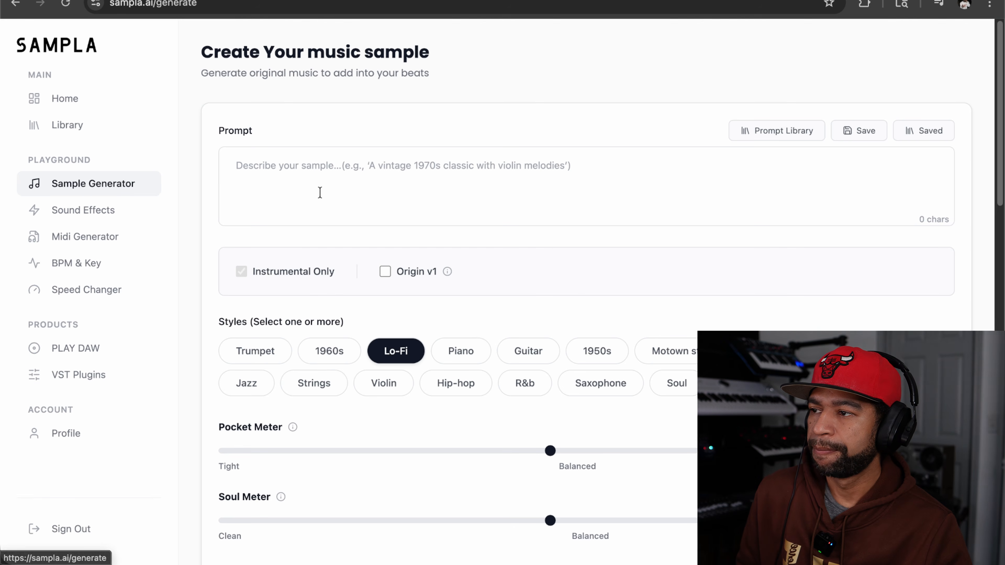
{"action": "left_click", "coordinate": [765, 132]}
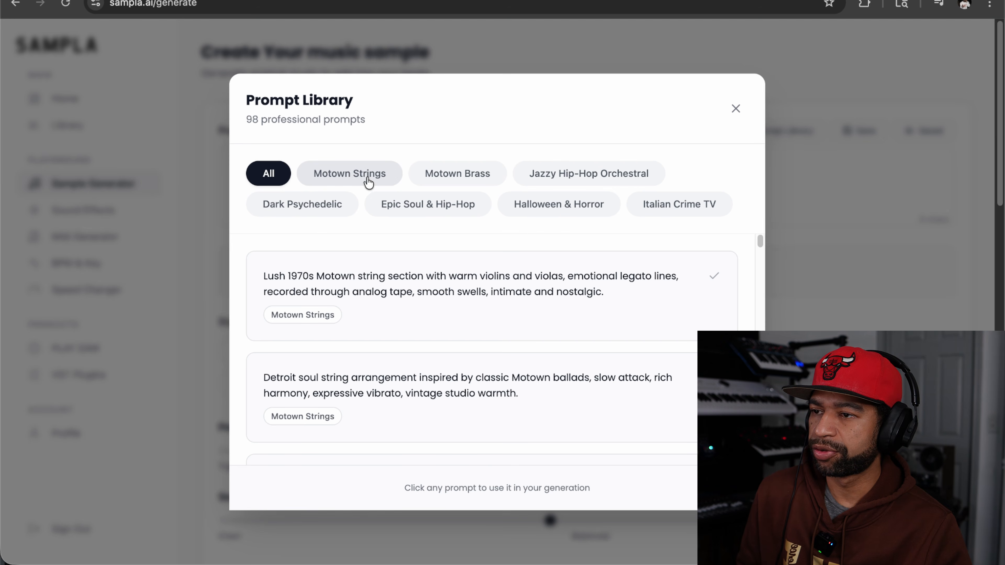
{"action": "left_click", "coordinate": [435, 179]}
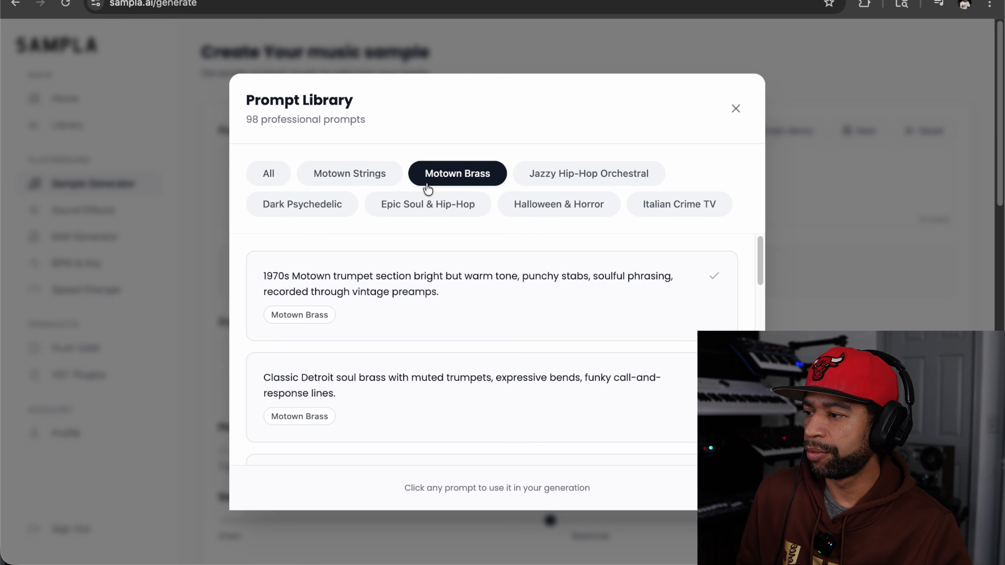
{"action": "left_click", "coordinate": [308, 320]}
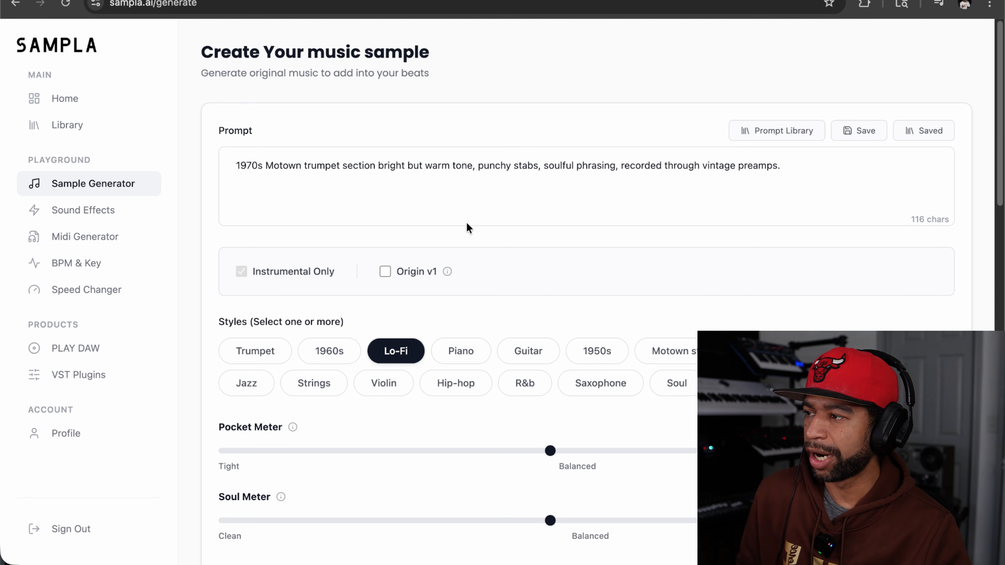
Step: Copy the full 1970s Motown trumpet prompt text from the Sample Generator
{"action": "left_click", "coordinate": [775, 168]}
{"action": "left_click_drag", "start_coordinate": [272, 182], "coordinate": [233, 167]}
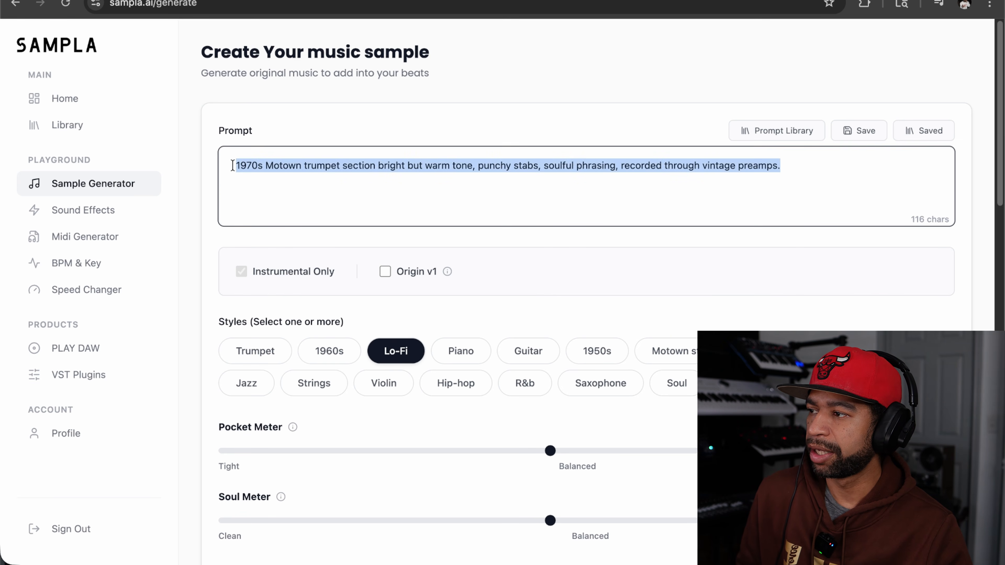
{"action": "right_click", "coordinate": [239, 163]}
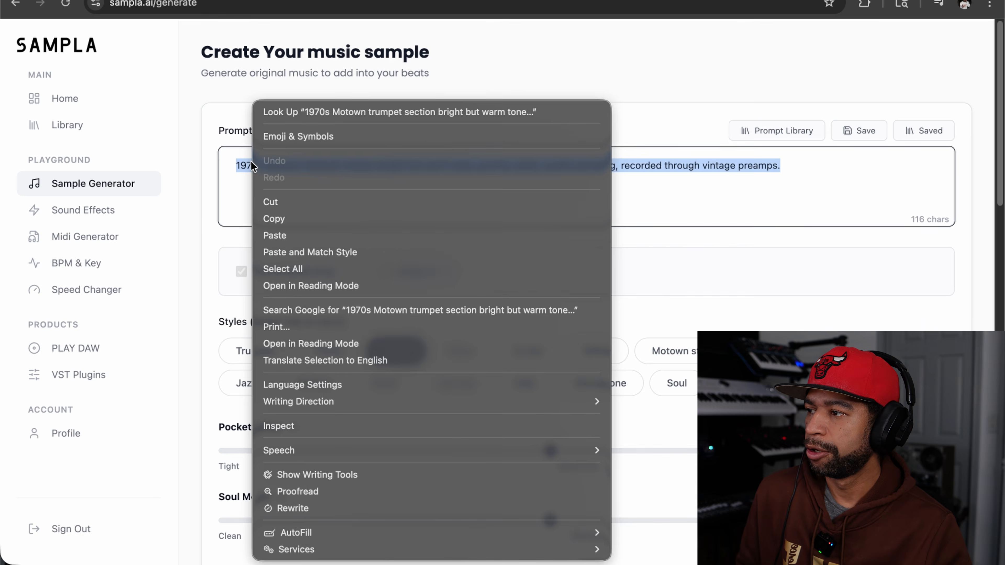
{"action": "left_click", "coordinate": [270, 217]}
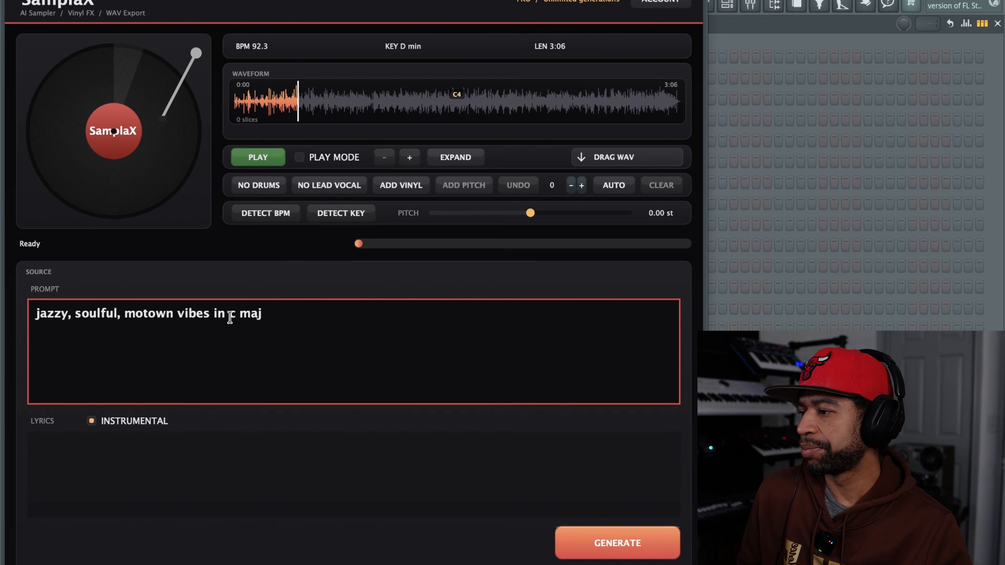
Step: Switch back to SamplaX, replace its prompt with the copied Motown trumpet text, and generate an instrumental sample
{"action": "left_click_drag", "start_coordinate": [264, 317], "coordinate": [34, 317]}
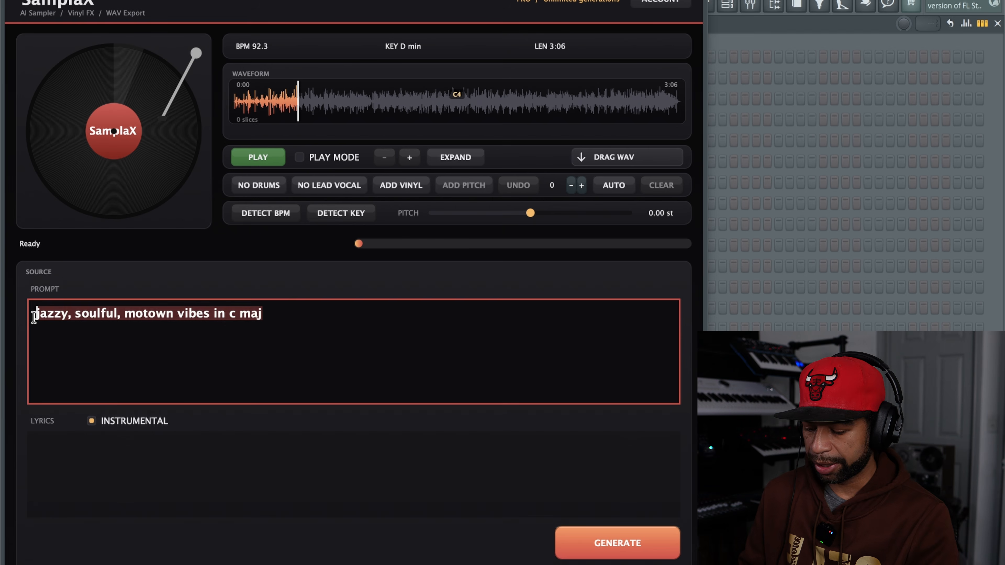
{"action": "key", "text": "BackSpace"}
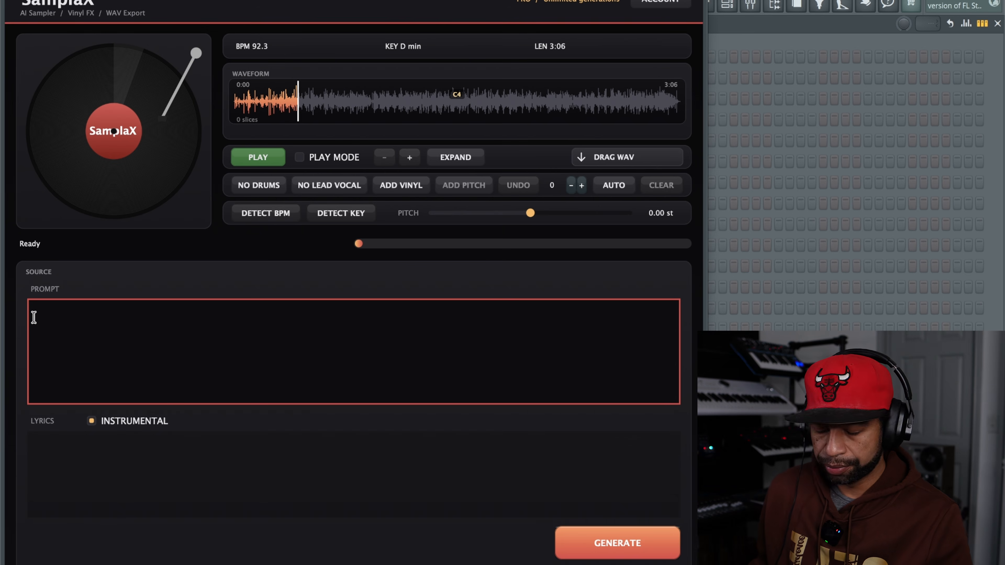
{"action": "right_click", "coordinate": [56, 317]}
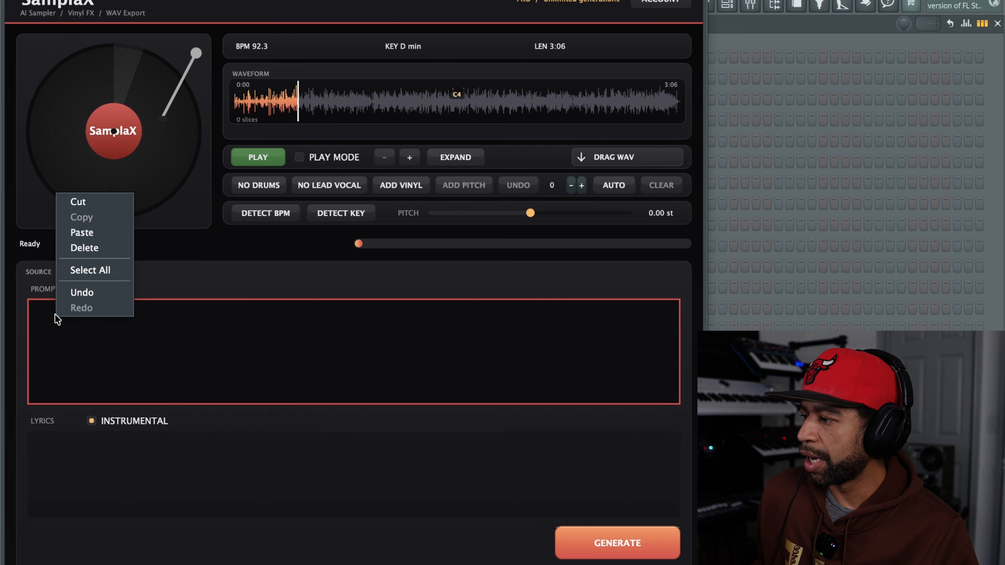
{"action": "left_click", "coordinate": [81, 234]}
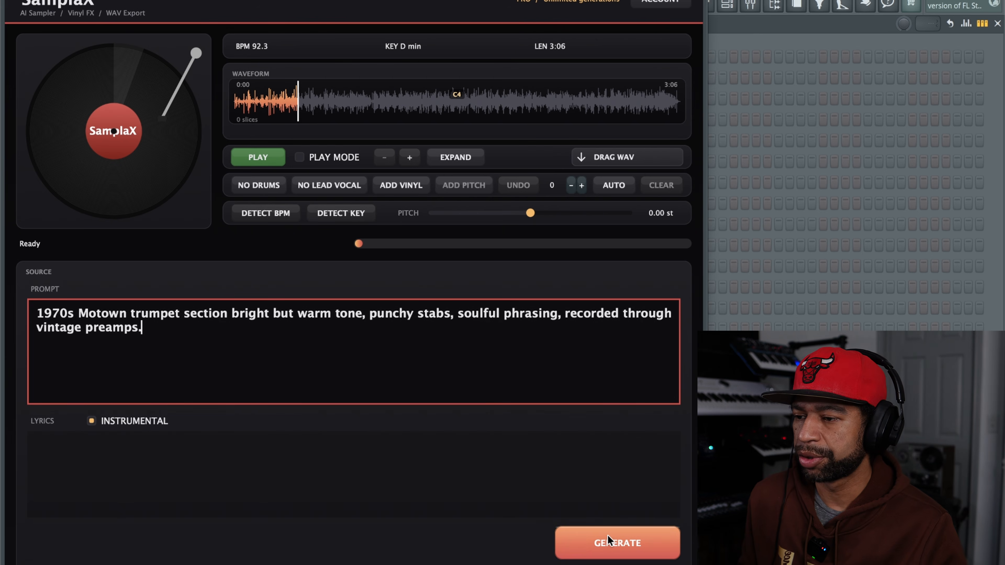
{"action": "left_click", "coordinate": [611, 544]}
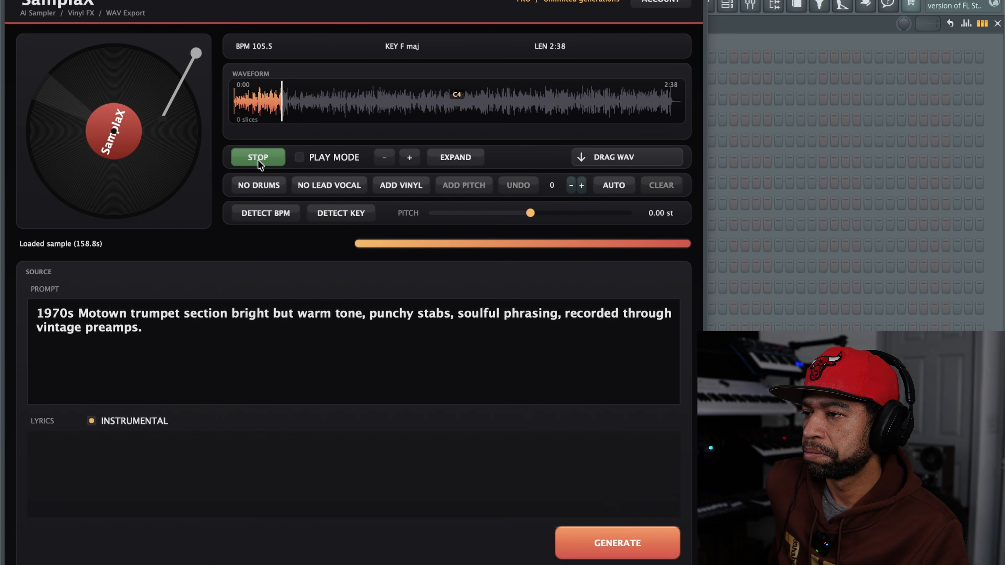
Step: Stop the new sample, add vinyl to it, audition the effect during playback, and undo the vinyl edit before stopping
{"action": "left_click", "coordinate": [258, 159]}
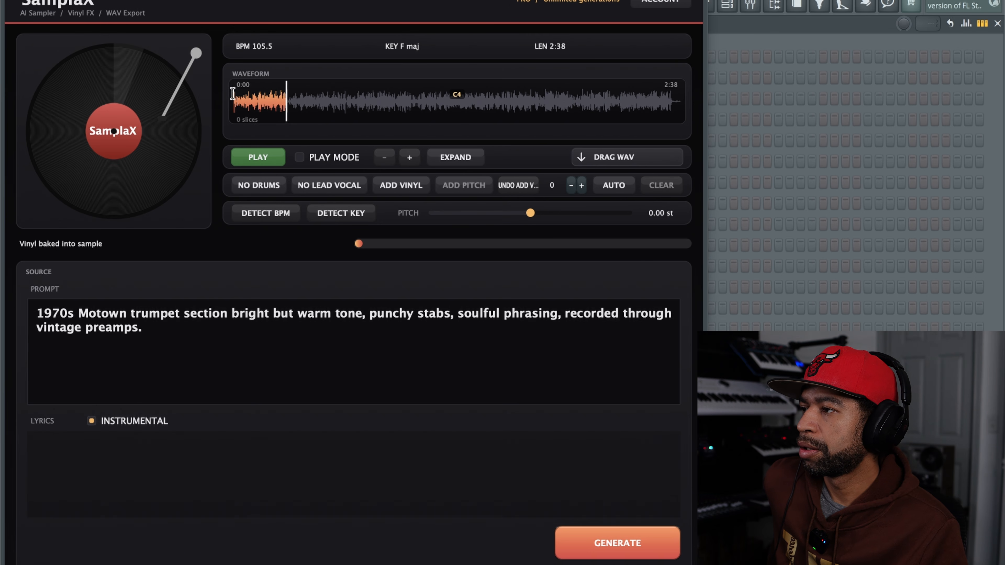
{"action": "left_click", "coordinate": [267, 159]}
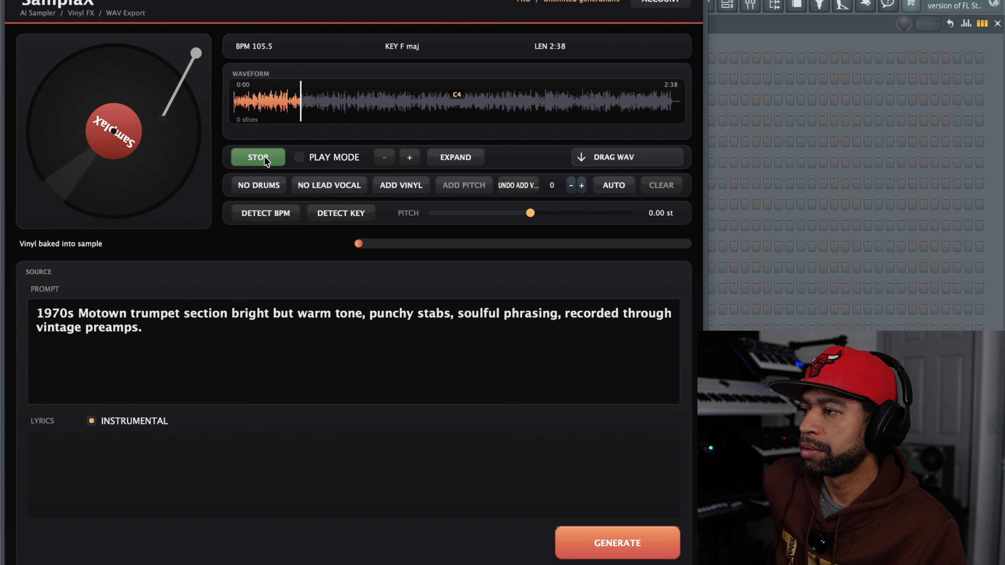
{"action": "left_click", "coordinate": [518, 185]}
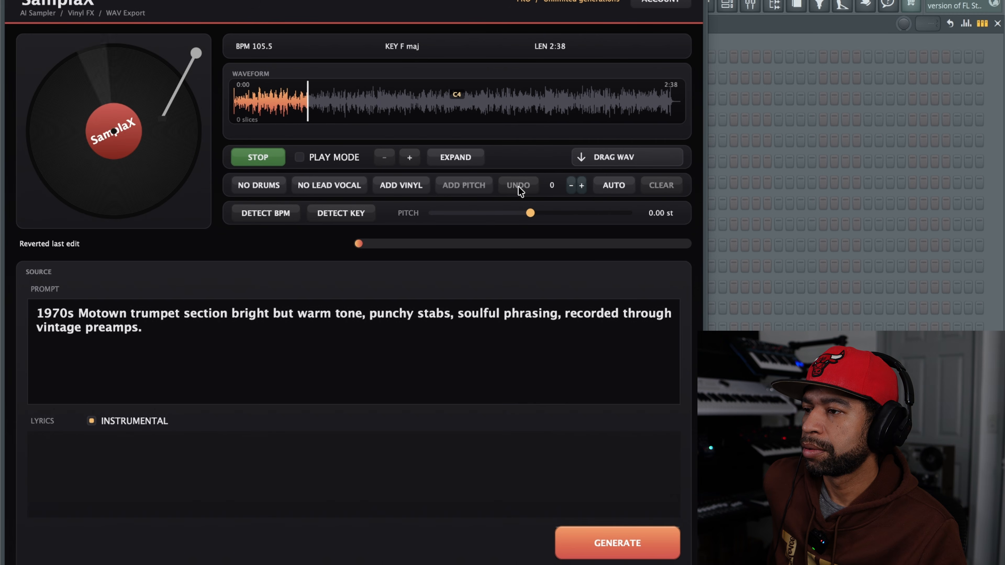
{"action": "left_click", "coordinate": [272, 159]}
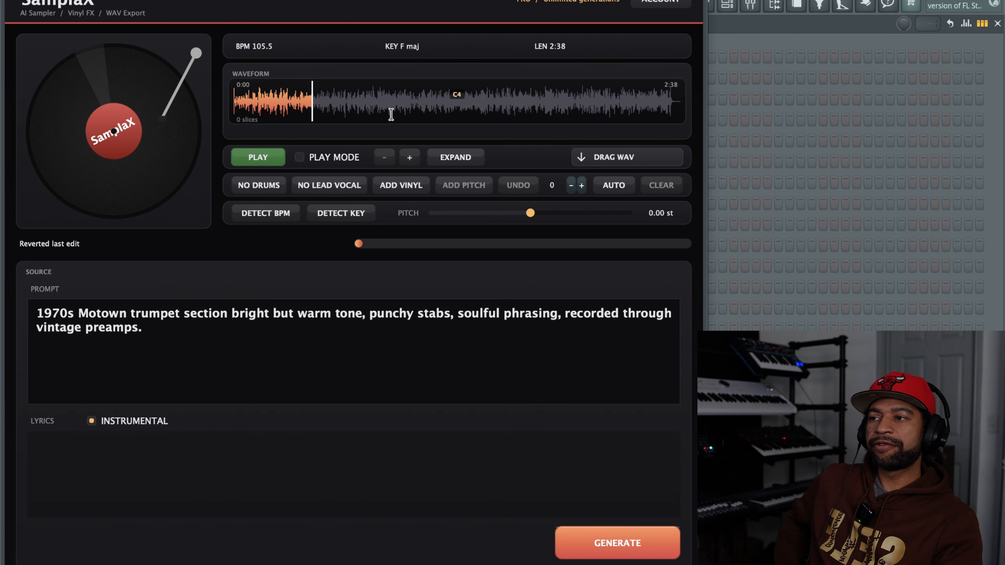